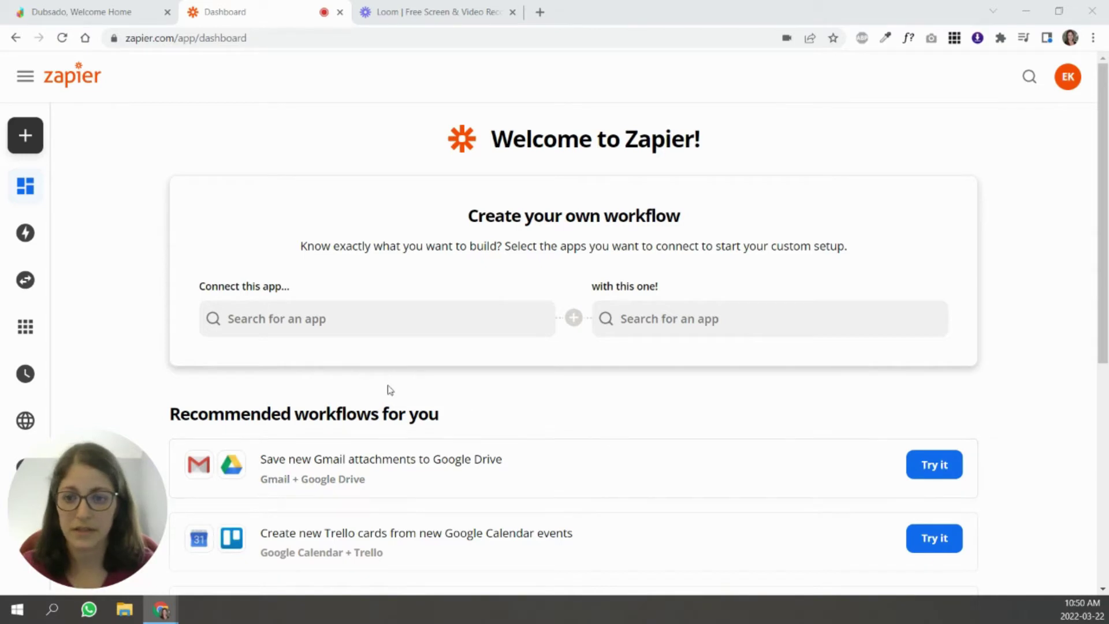
Step: Choose Dubsado as the app to connect on the dashboard and browse its recommended workflows, loading more ideas
{"action": "left_click", "coordinate": [339, 321]}
{"action": "type", "text": "dubsado"}
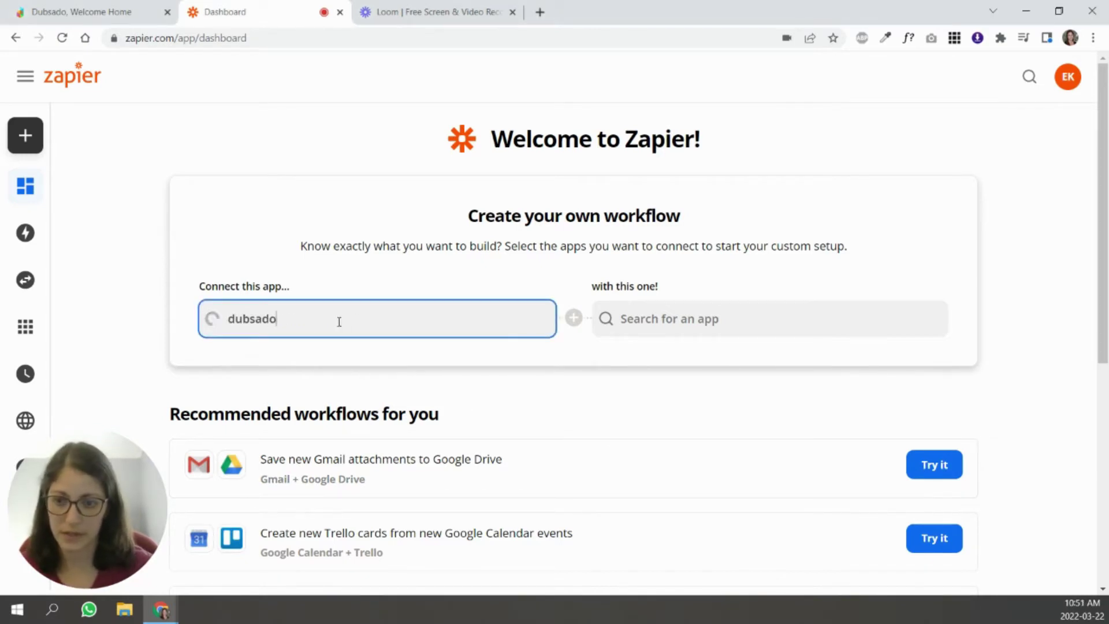
{"action": "left_click", "coordinate": [335, 364]}
{"action": "scroll", "coordinate": [659, 351], "scroll_direction": "down", "scroll_amount": 5}
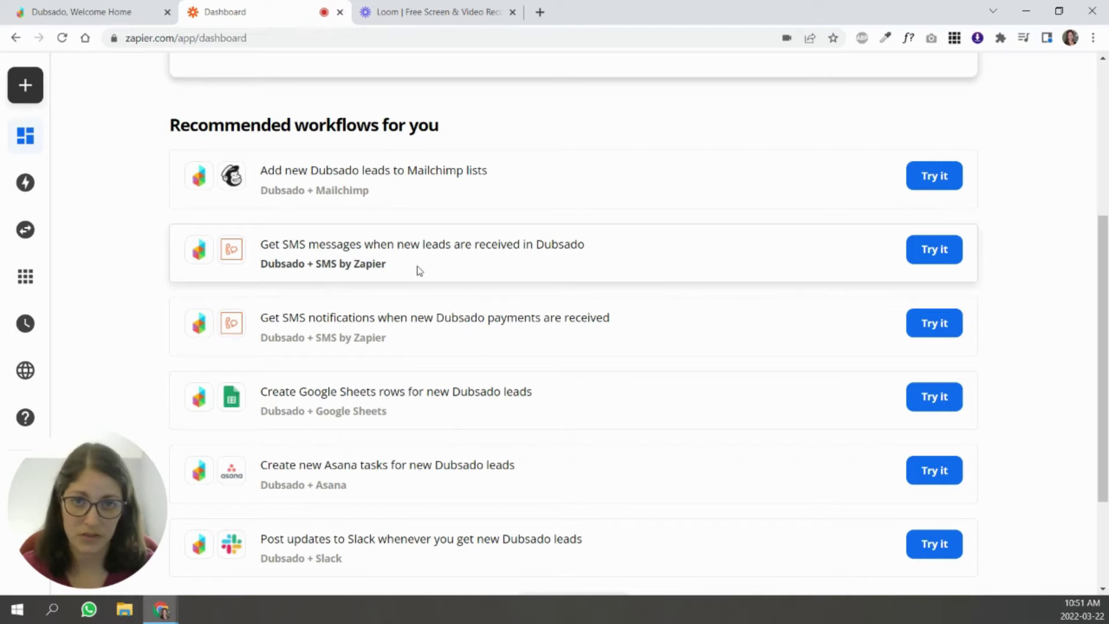
{"action": "scroll", "coordinate": [354, 319], "scroll_direction": "down", "scroll_amount": 3}
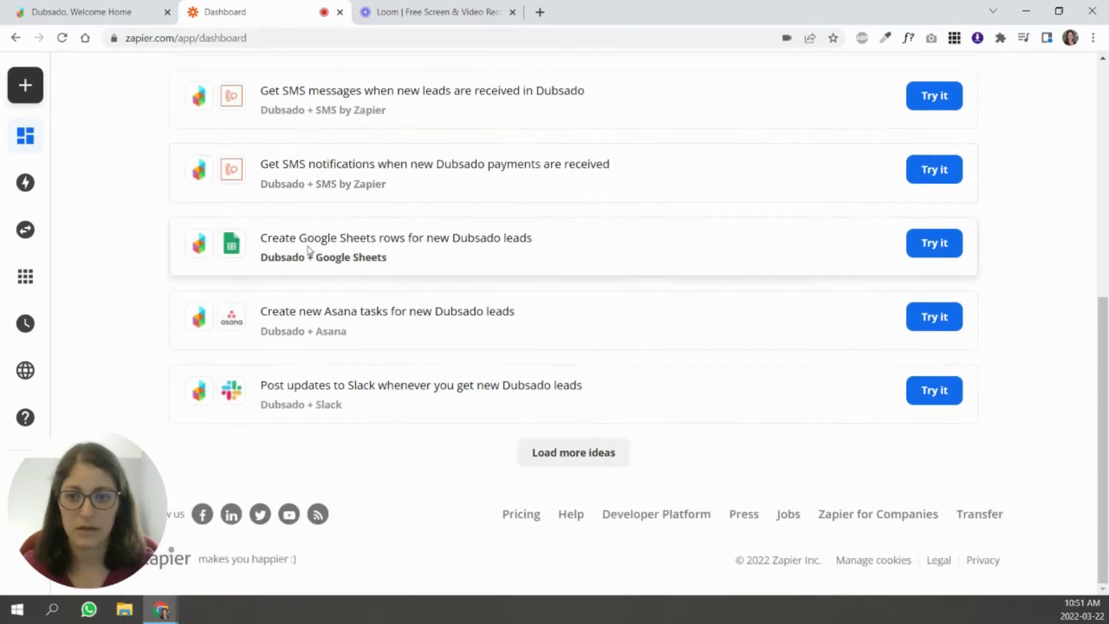
{"action": "left_click", "coordinate": [574, 453]}
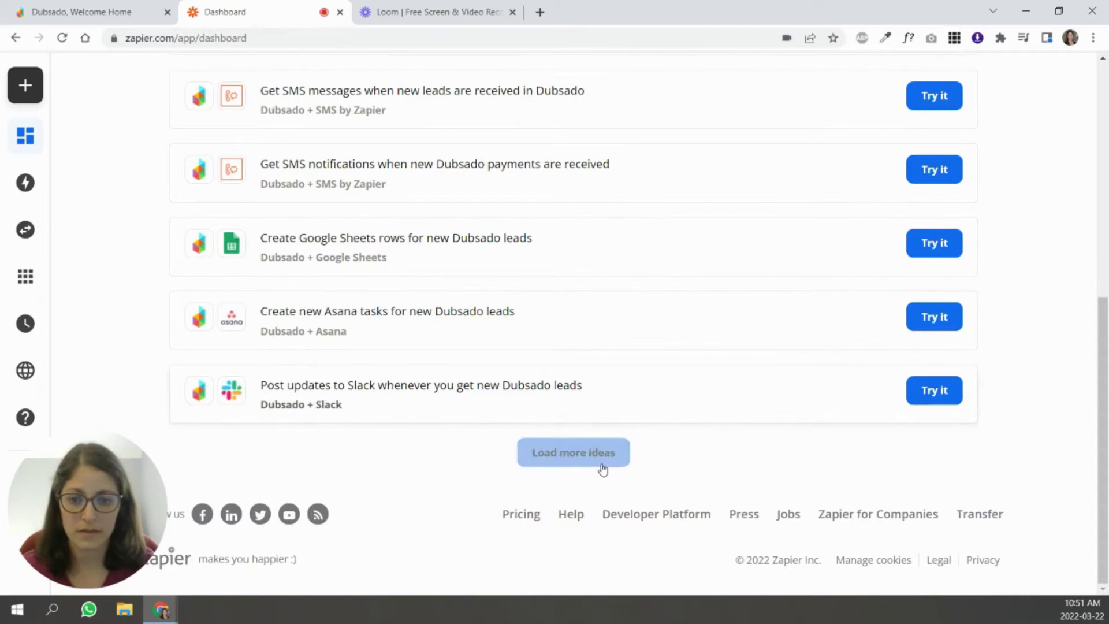
{"action": "scroll", "coordinate": [536, 411], "scroll_direction": "down", "scroll_amount": 6}
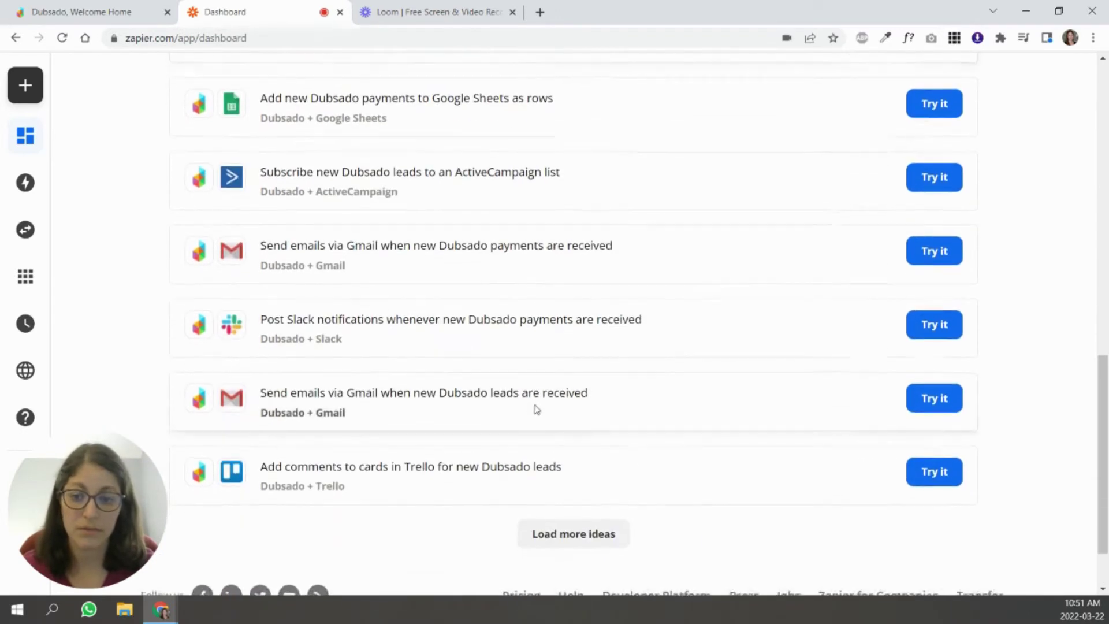
{"action": "scroll", "coordinate": [537, 408], "scroll_direction": "up", "scroll_amount": 15}
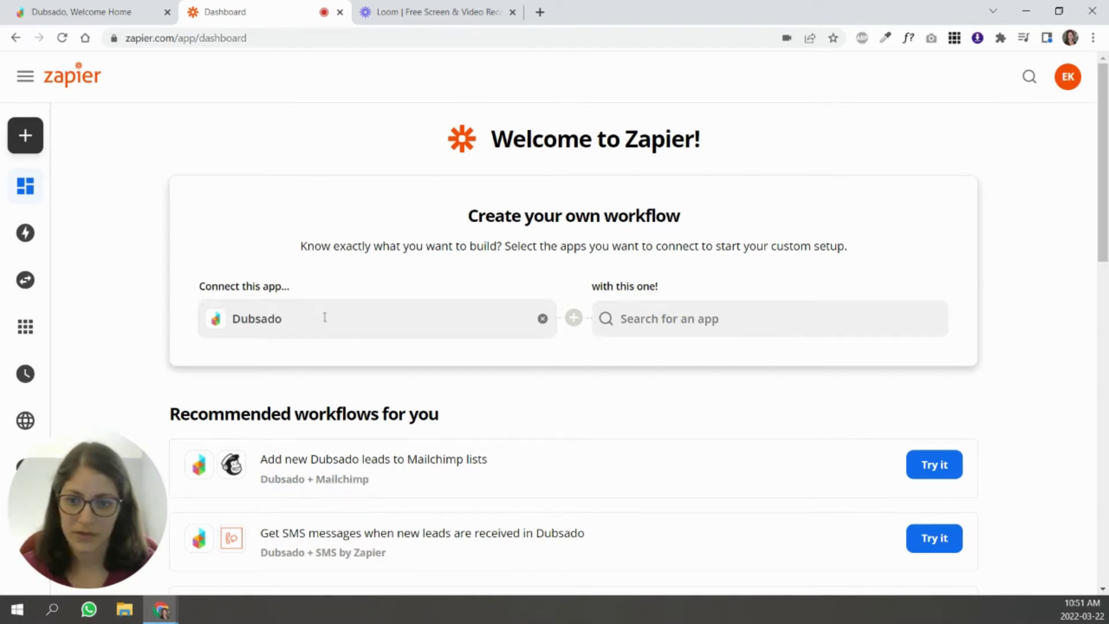
Step: Create a new Zap from the Zaps page with Dubsado as the trigger app and Contract Signed as the trigger event
{"action": "left_click", "coordinate": [49, 241]}
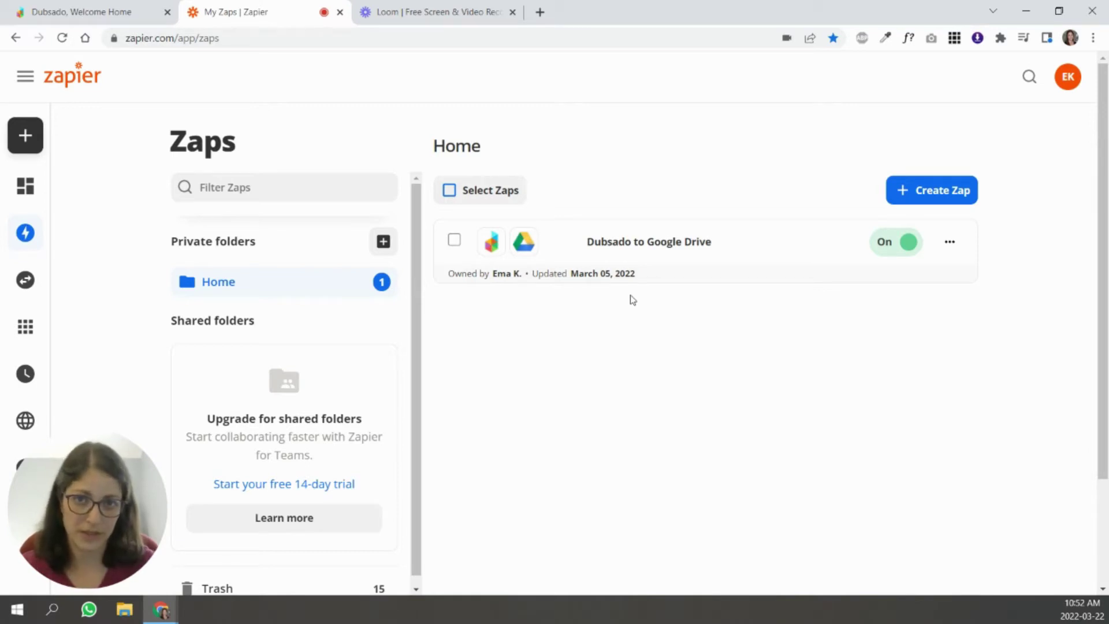
{"action": "left_click", "coordinate": [945, 200]}
{"action": "type", "text": "dubsado"}
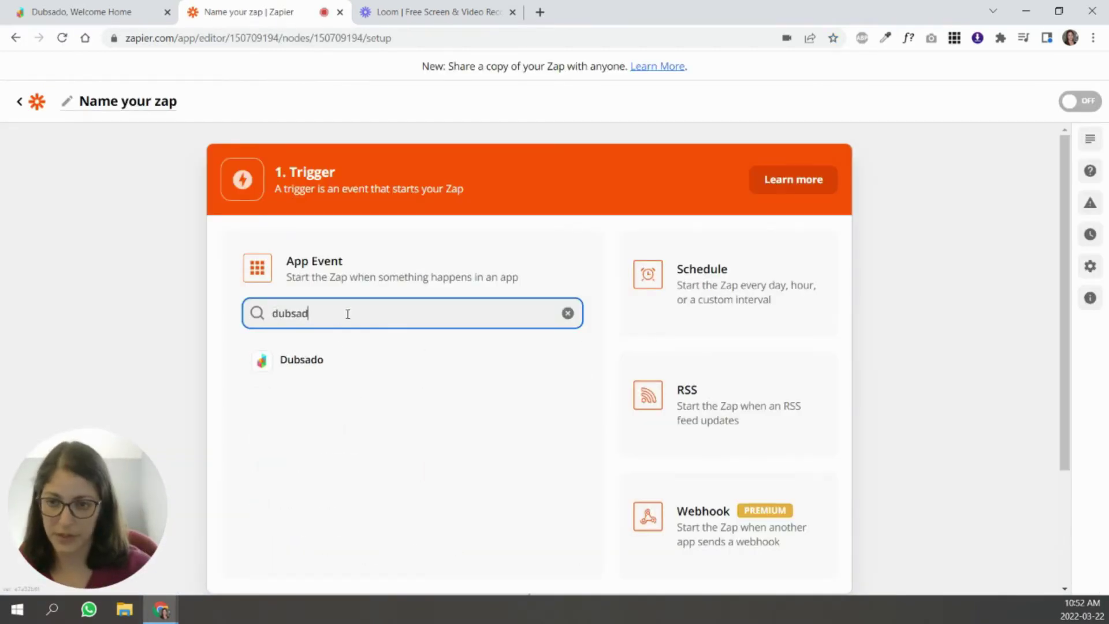
{"action": "left_click", "coordinate": [317, 361]}
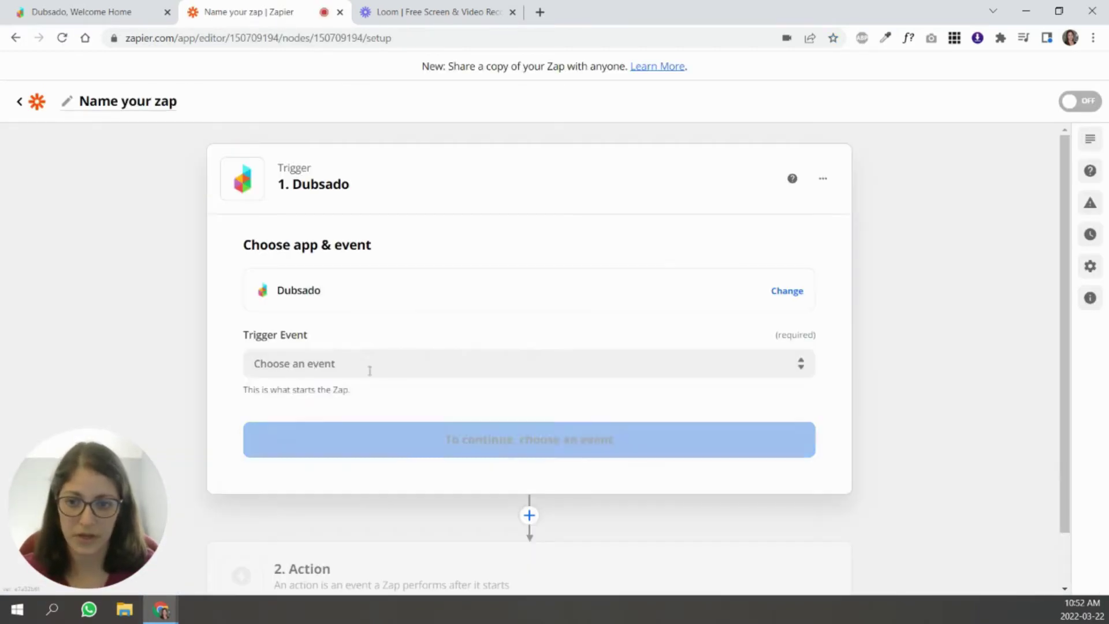
{"action": "left_click", "coordinate": [299, 365]}
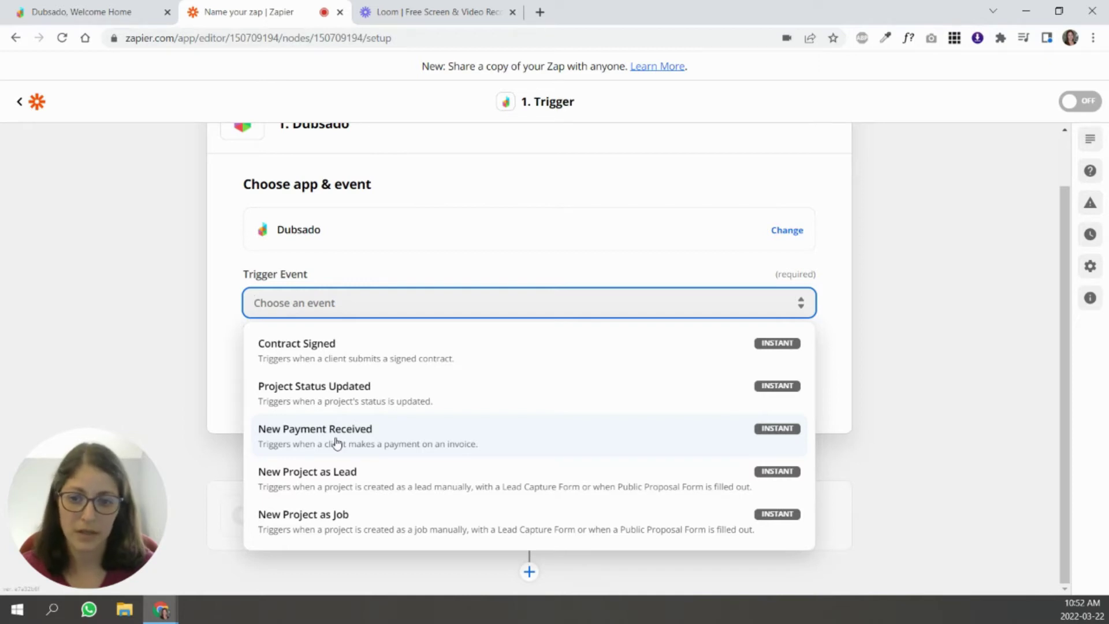
{"action": "left_click", "coordinate": [324, 362]}
{"action": "left_click", "coordinate": [535, 384]}
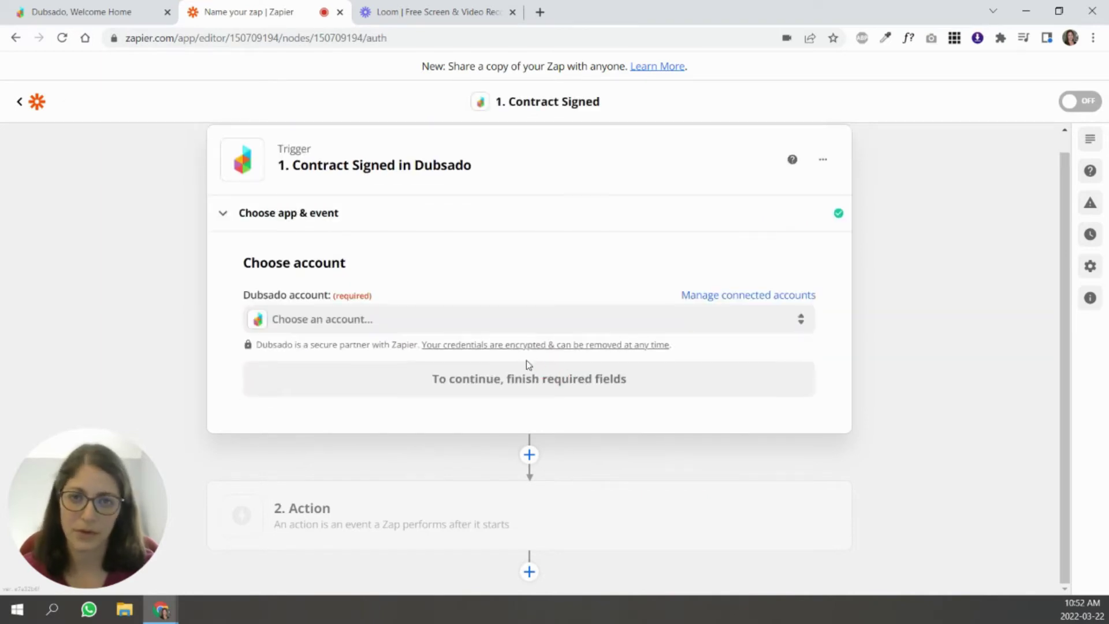
Step: Select the connected Dubsado account for the Contract Signed trigger and test the trigger
{"action": "left_click", "coordinate": [379, 327]}
{"action": "left_click", "coordinate": [394, 439]}
{"action": "left_click", "coordinate": [395, 392]}
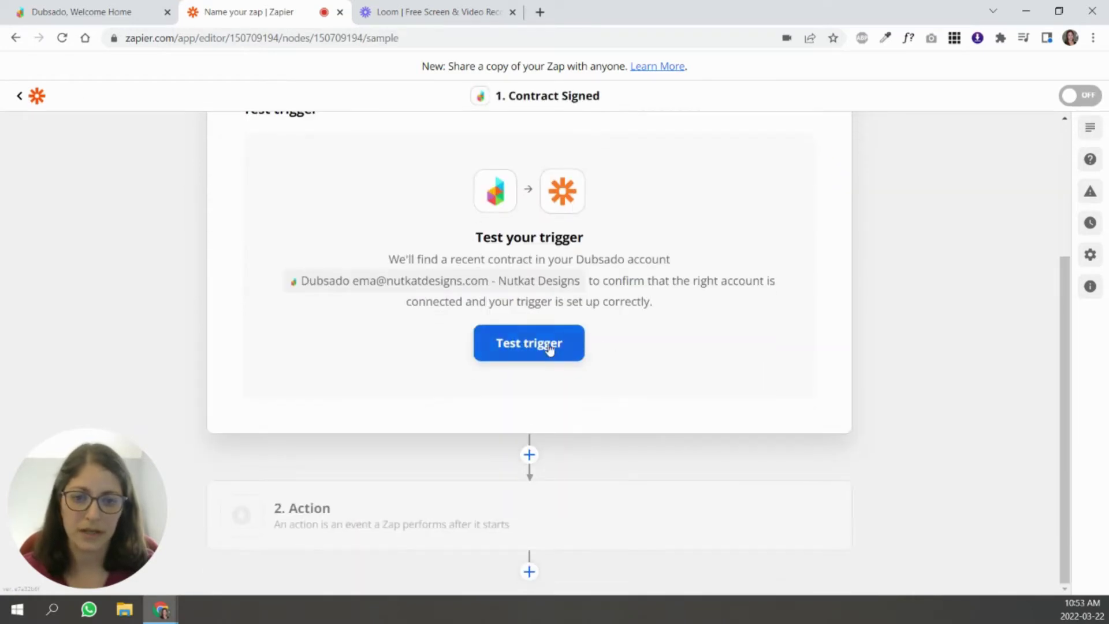
{"action": "scroll", "coordinate": [746, 347], "scroll_direction": "up", "scroll_amount": 2}
{"action": "left_click", "coordinate": [570, 508]}
{"action": "left_click", "coordinate": [250, 239]}
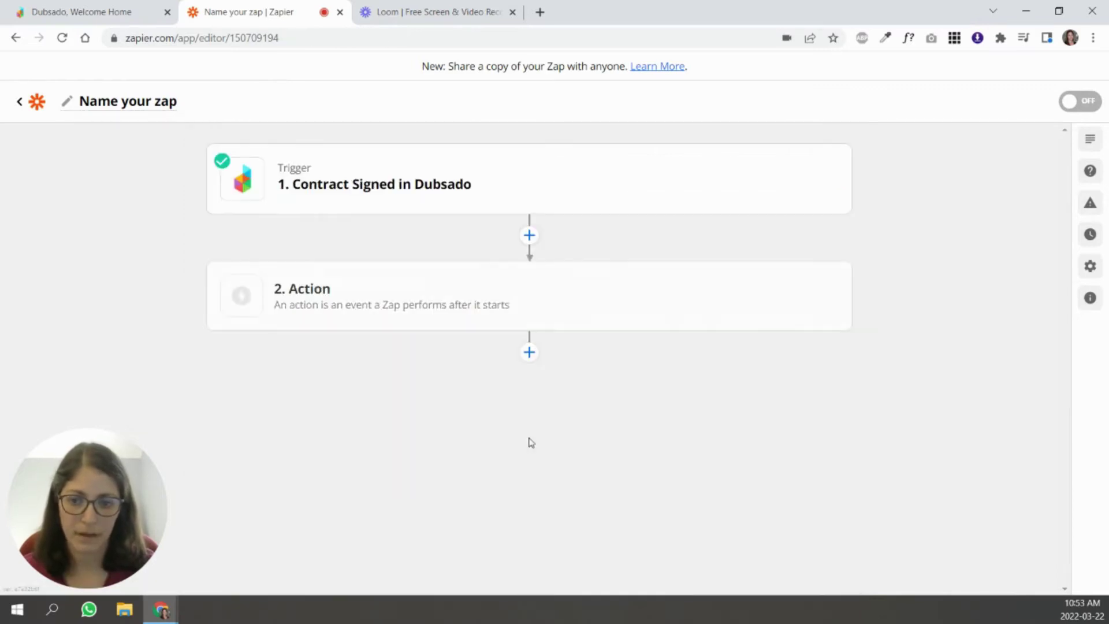
Step: Set the Zap's second step to Google Drive with Create Folder as the action event
{"action": "left_click", "coordinate": [305, 314]}
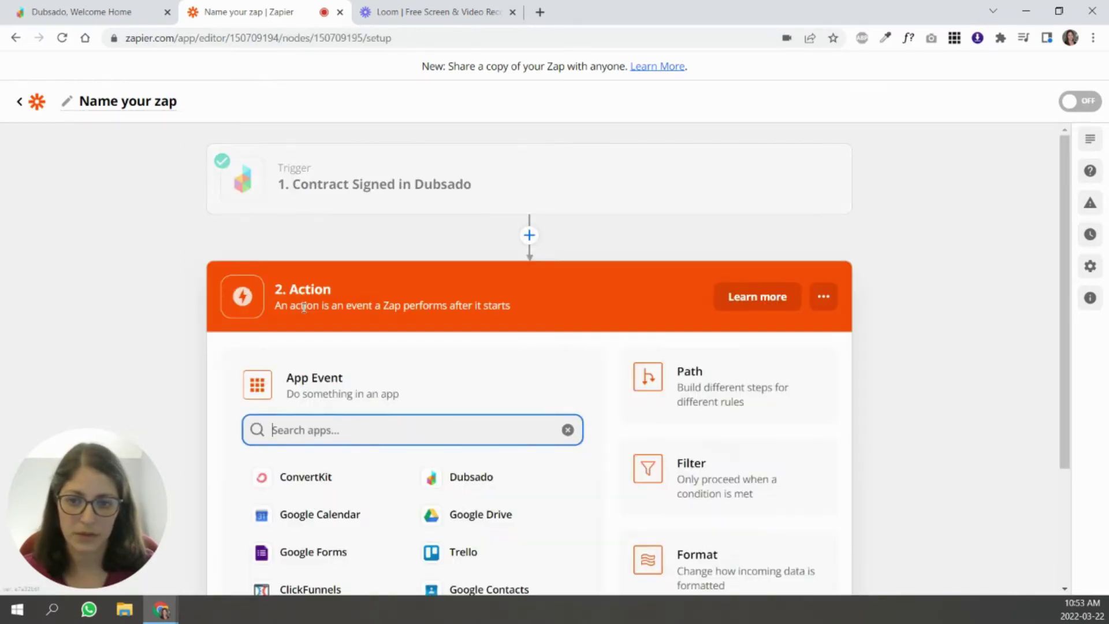
{"action": "left_click", "coordinate": [500, 525]}
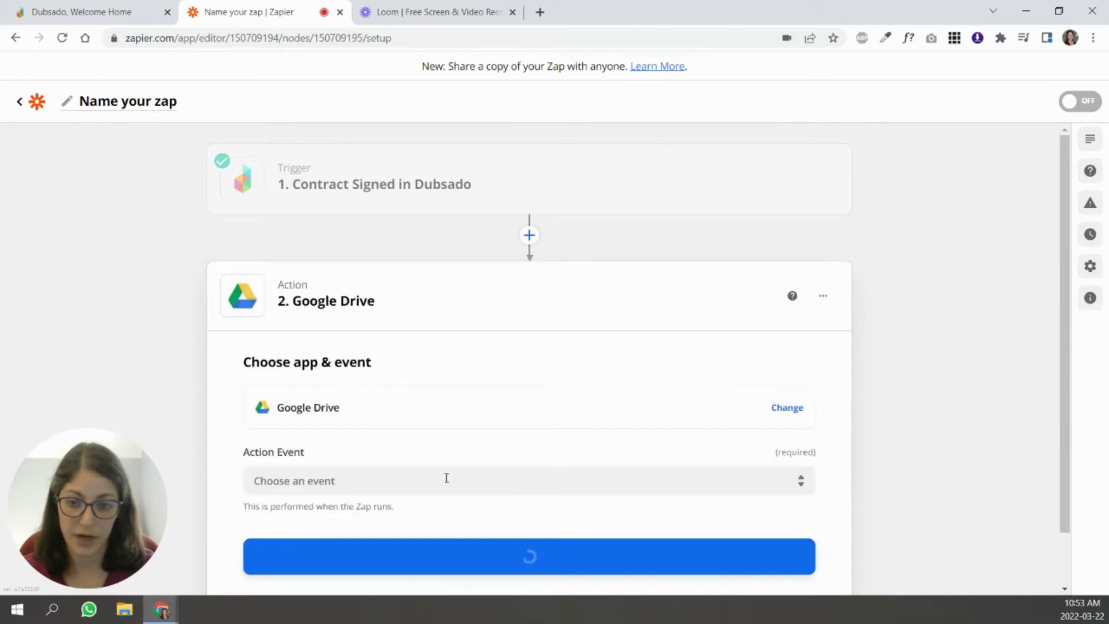
{"action": "left_click", "coordinate": [445, 478]}
{"action": "left_click", "coordinate": [315, 477]}
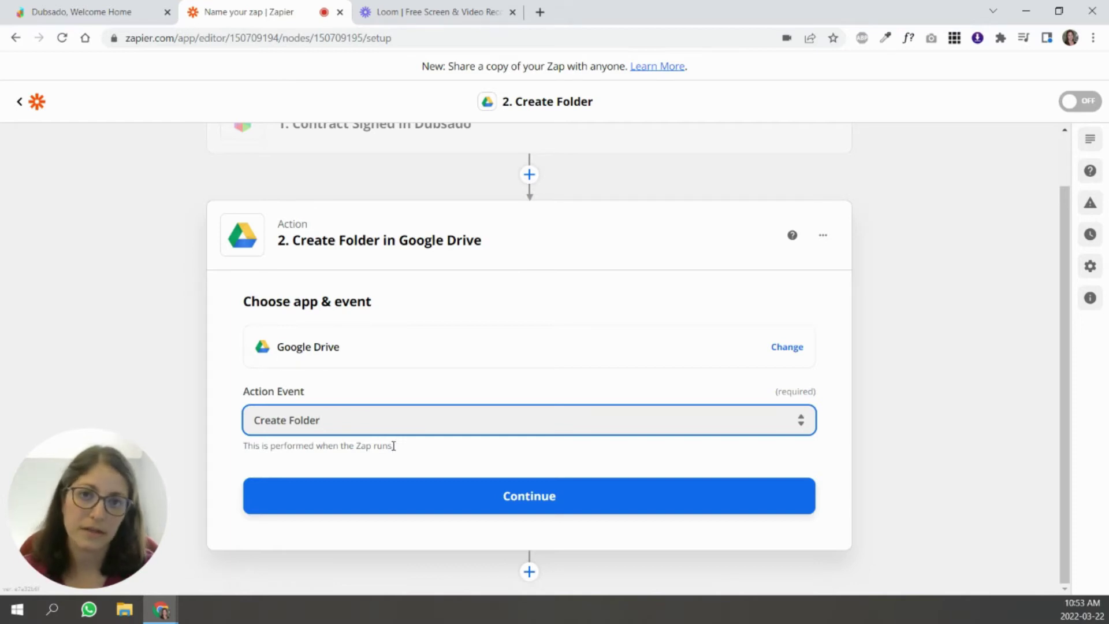
{"action": "left_click", "coordinate": [599, 504]}
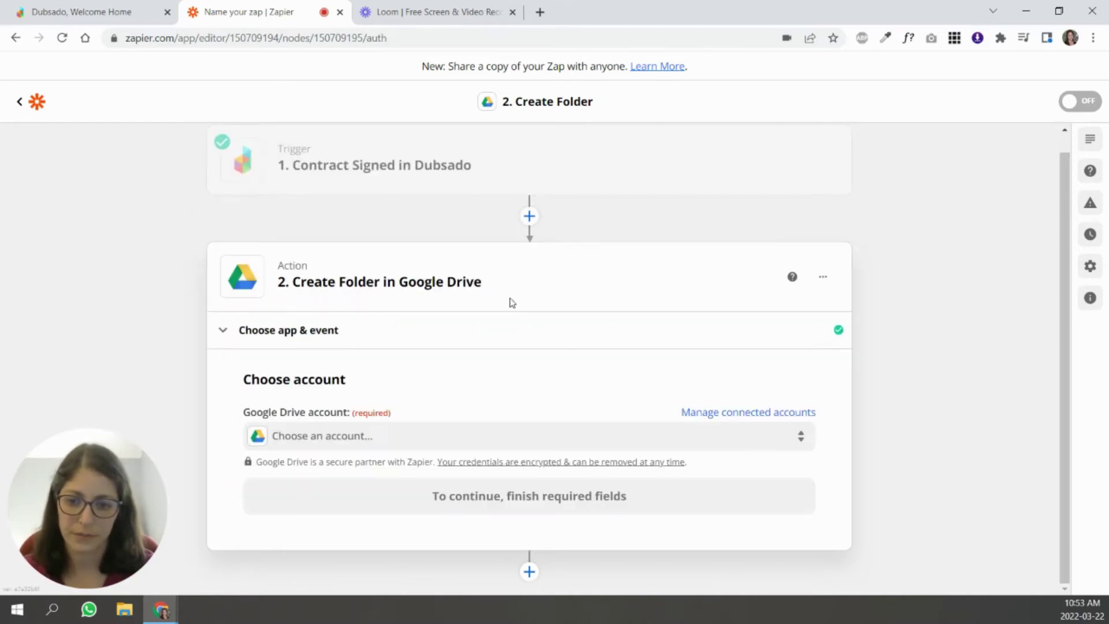
Step: Select the connected Google Drive account for the Create Folder action and proceed to the action setup
{"action": "left_click", "coordinate": [367, 444]}
{"action": "left_click", "coordinate": [342, 560]}
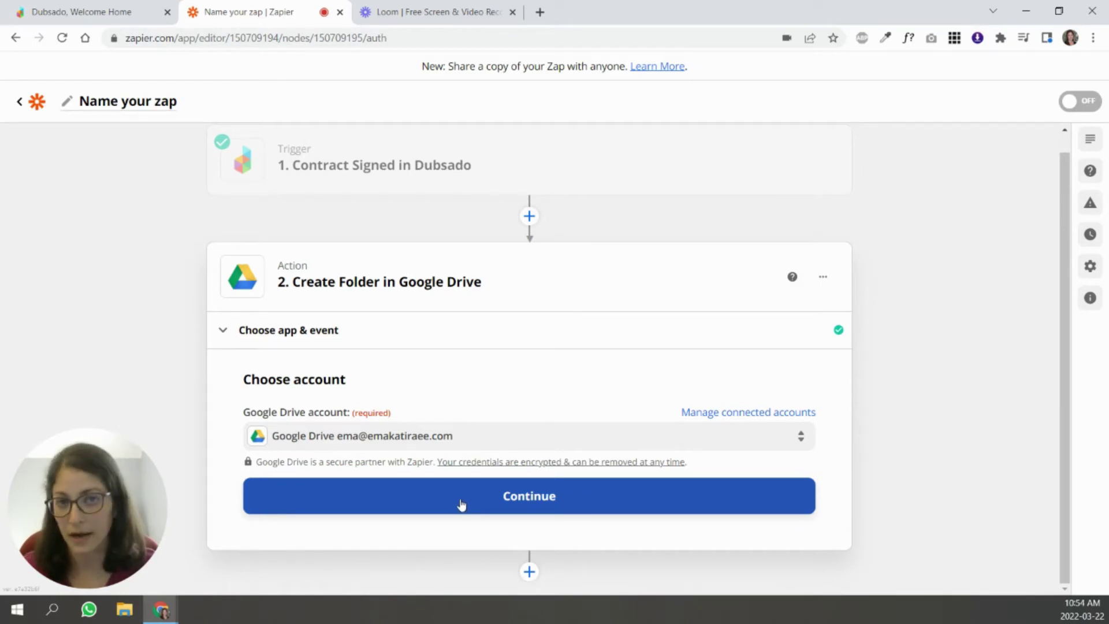
{"action": "left_click", "coordinate": [543, 505]}
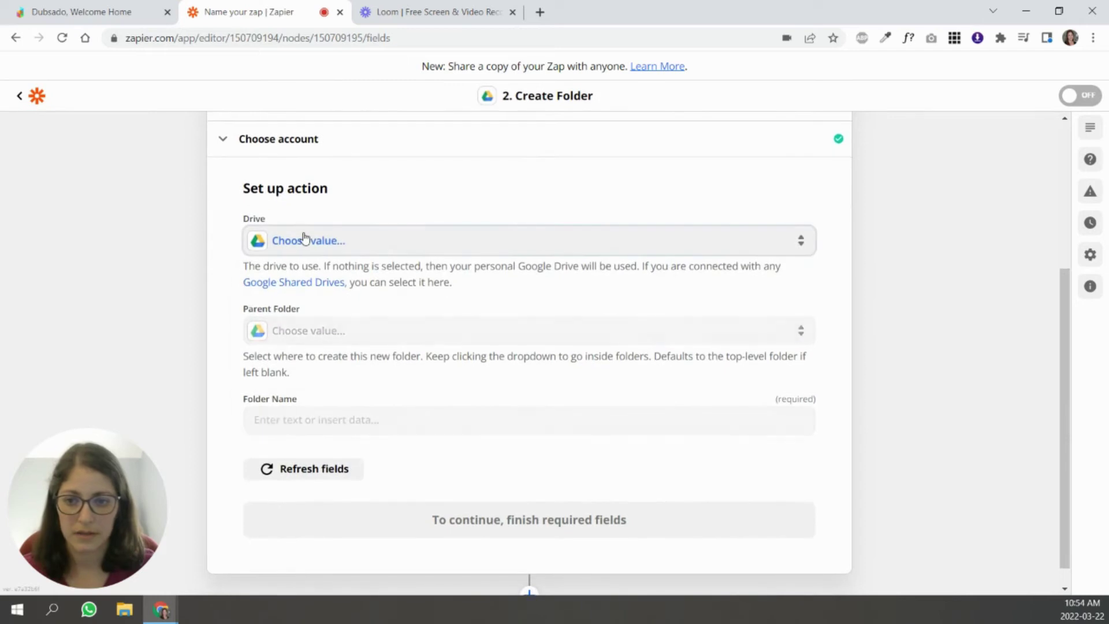
Step: Set the new folder's drive to My Google Drive and its parent folder to 1 Client Projects
{"action": "left_click", "coordinate": [304, 238]}
{"action": "left_click", "coordinate": [333, 358]}
{"action": "left_click", "coordinate": [317, 332]}
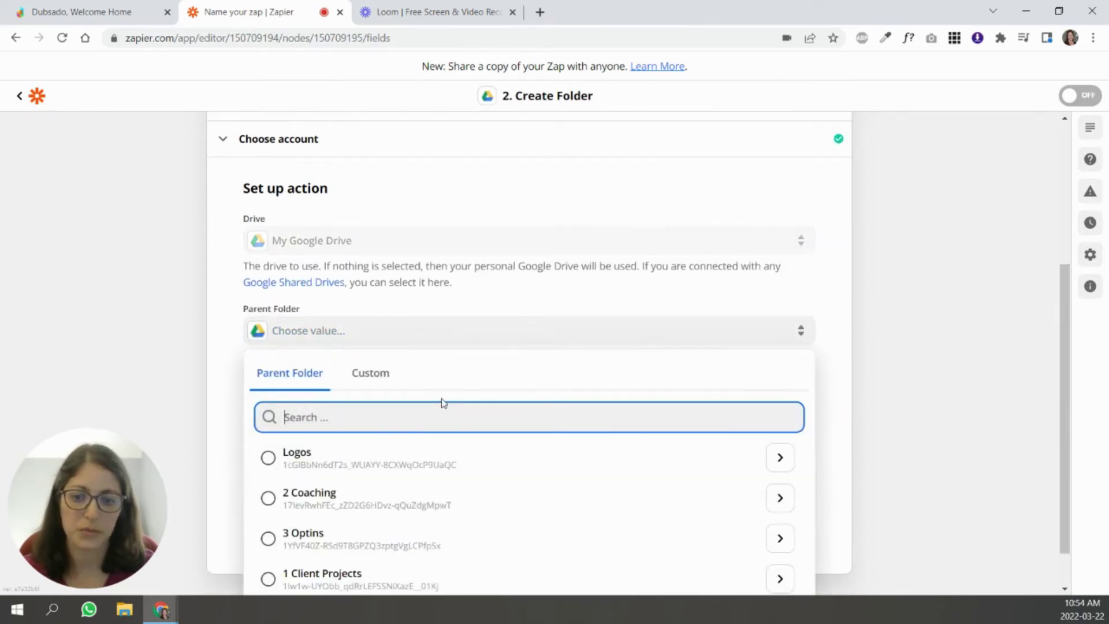
{"action": "left_click", "coordinate": [345, 540]}
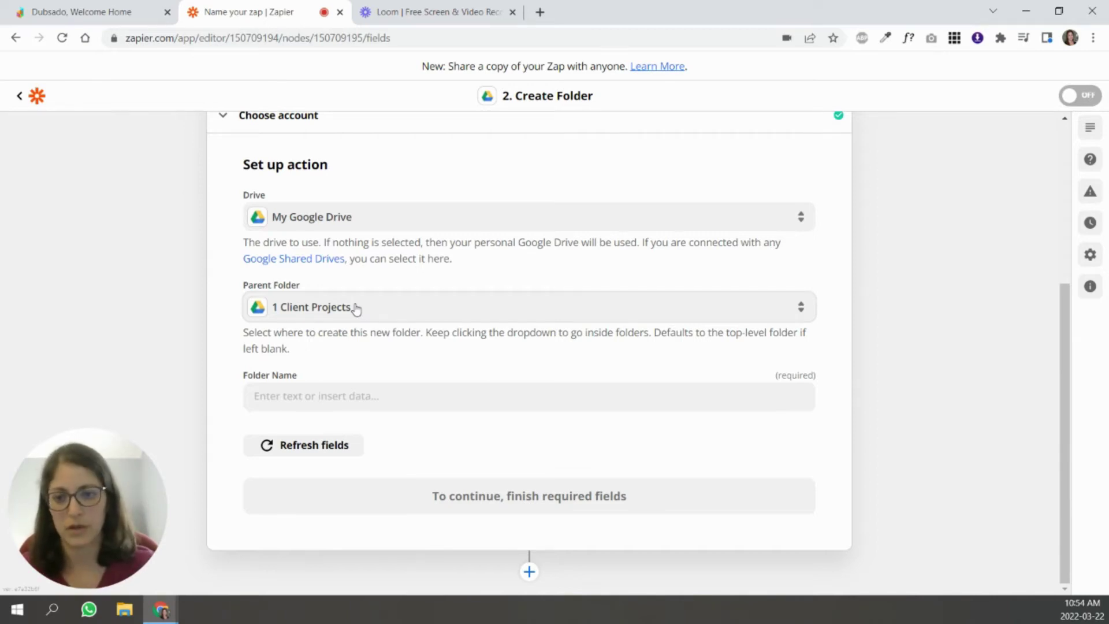
Step: Build the folder name from the Dubsado fields Client First Name, Client Last Name, a "|" separator and Project Title
{"action": "left_click", "coordinate": [341, 399]}
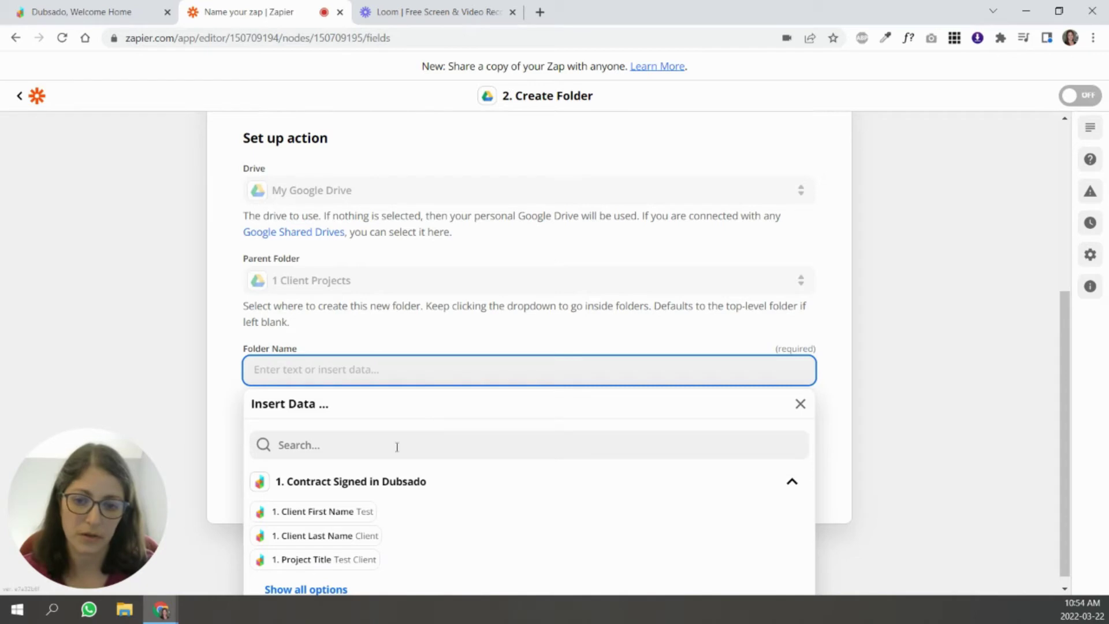
{"action": "left_click", "coordinate": [341, 516]}
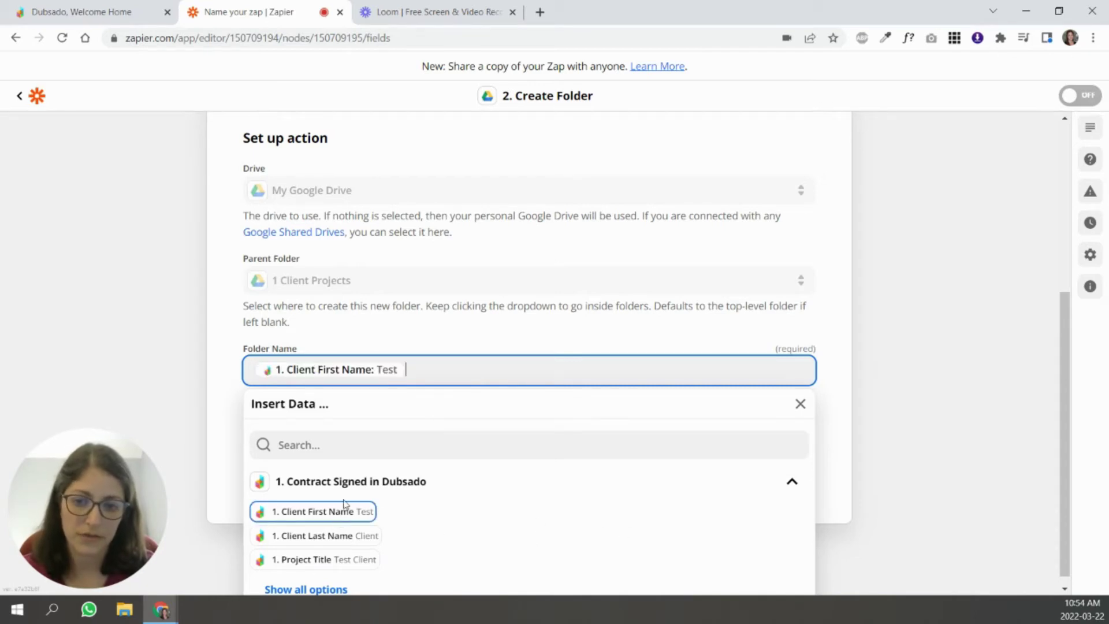
{"action": "left_click", "coordinate": [374, 537]}
{"action": "type", "text": "|"}
{"action": "left_click", "coordinate": [373, 559]}
{"action": "left_click", "coordinate": [881, 427]}
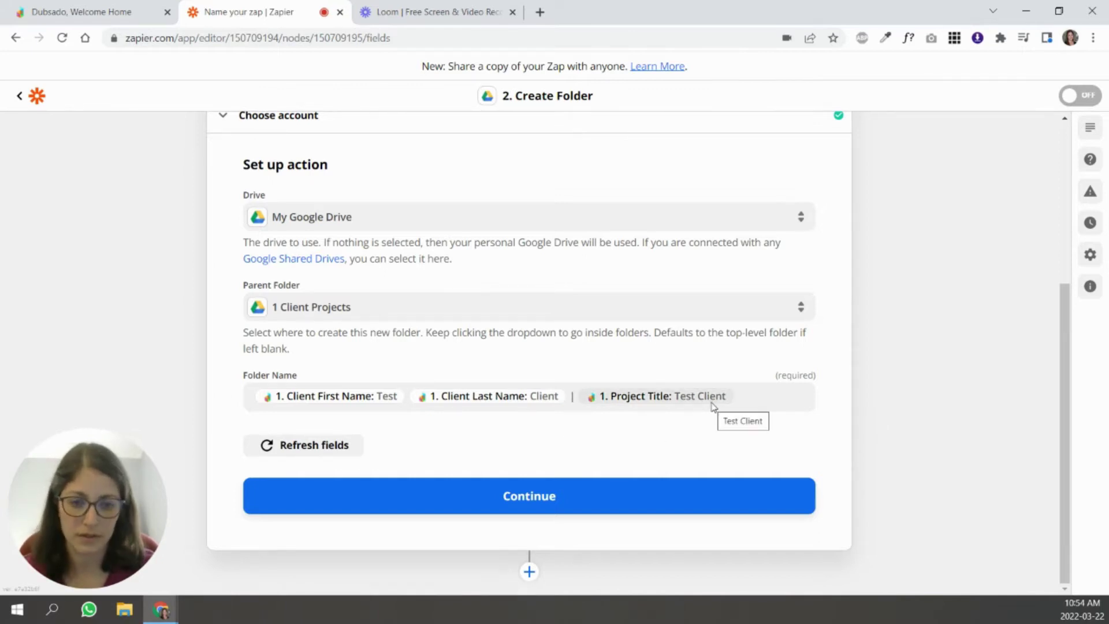
Step: Test the Create Folder action by sending a folder to Google Drive, and close the action's setup
{"action": "left_click", "coordinate": [538, 507]}
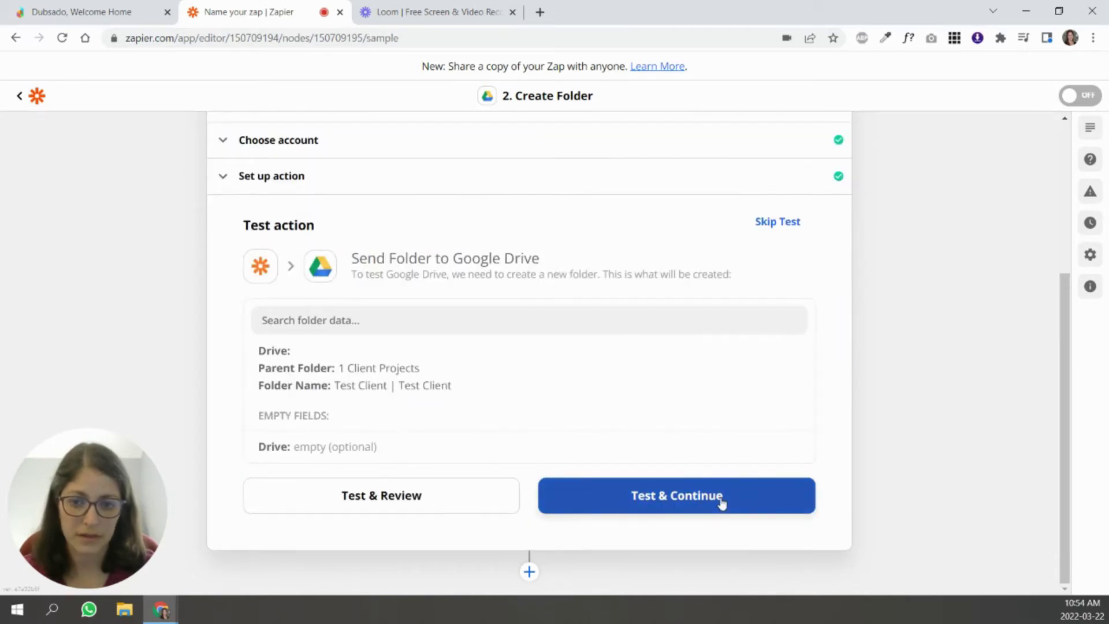
{"action": "left_click", "coordinate": [721, 504]}
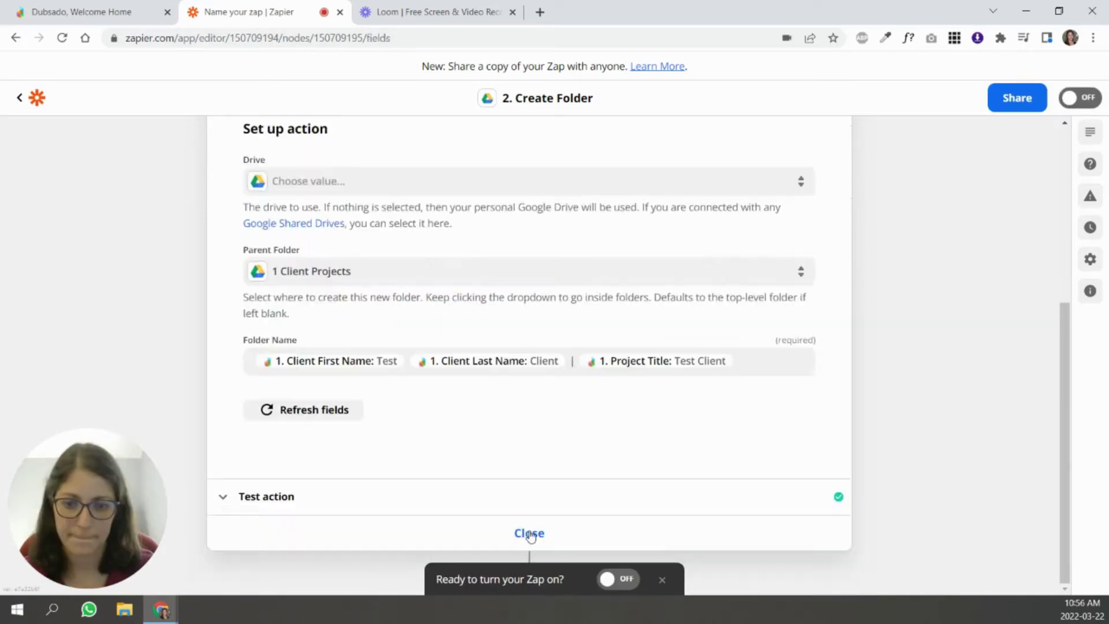
{"action": "left_click", "coordinate": [528, 530]}
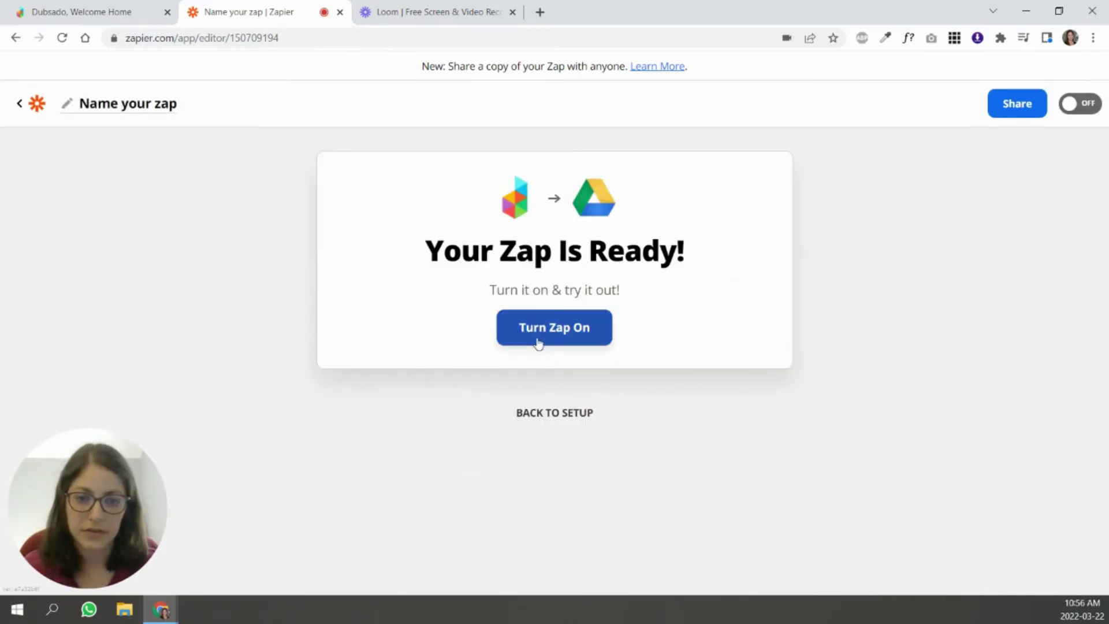
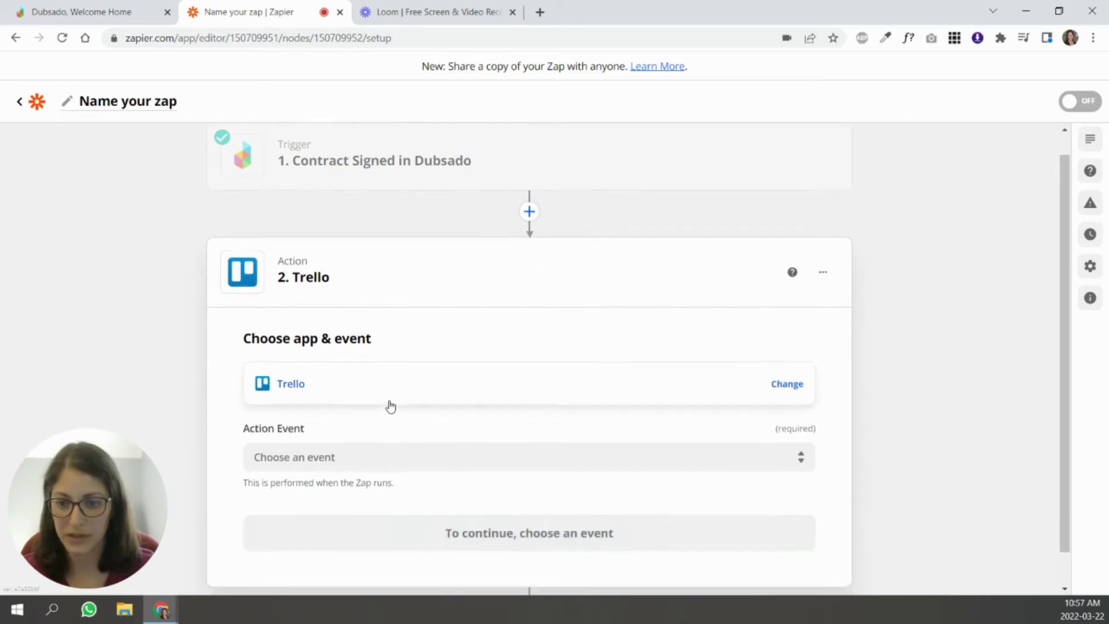
Step: Set the Trello action event of the second Zap to Copy Board and proceed to the account choice
{"action": "left_click", "coordinate": [369, 421]}
{"action": "scroll", "coordinate": [813, 488], "scroll_direction": "down", "scroll_amount": 10}
{"action": "mouse_move", "coordinate": [813, 488]}
{"action": "left_mouse_down"}
{"action": "mouse_move", "coordinate": [813, 540]}
{"action": "mouse_move", "coordinate": [818, 322]}
{"action": "mouse_move", "coordinate": [816, 469]}
{"action": "left_mouse_up"}
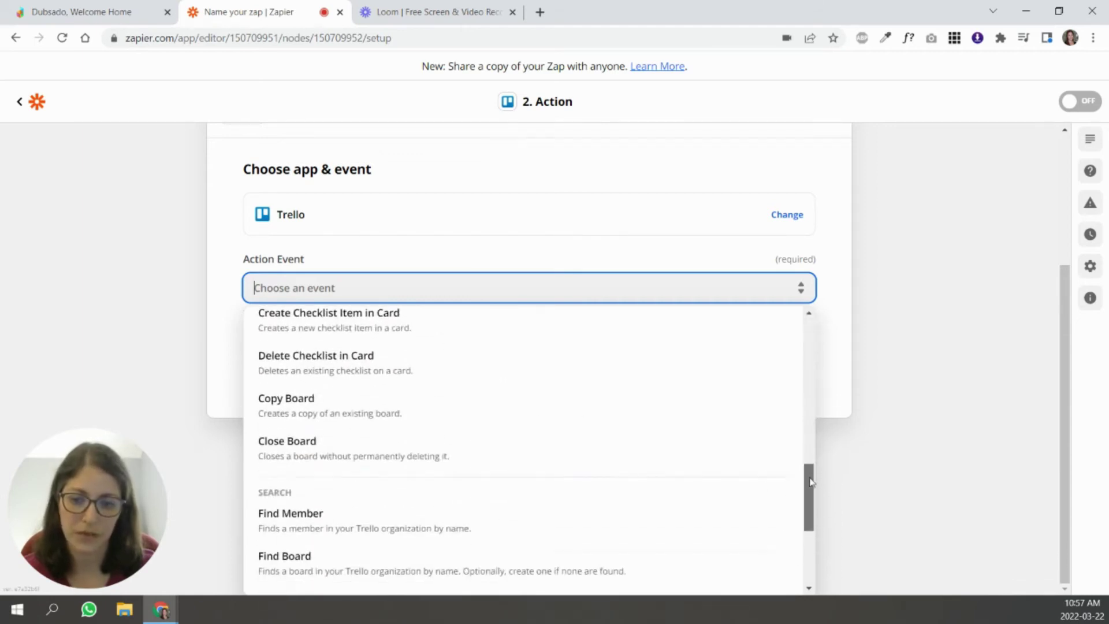
{"action": "left_click", "coordinate": [304, 415]}
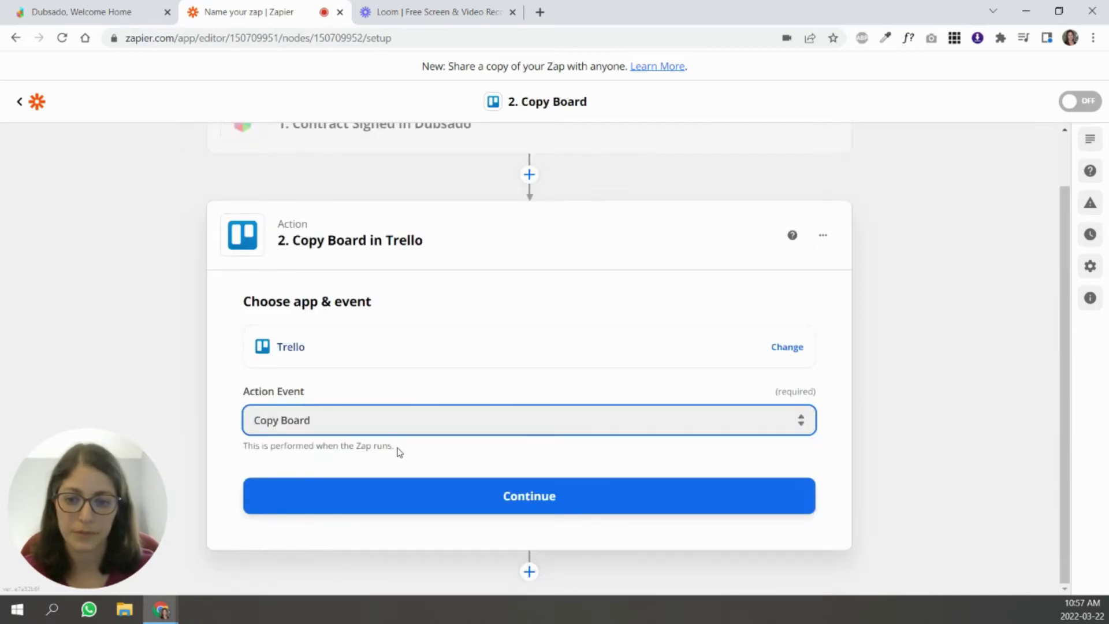
{"action": "left_click", "coordinate": [563, 494]}
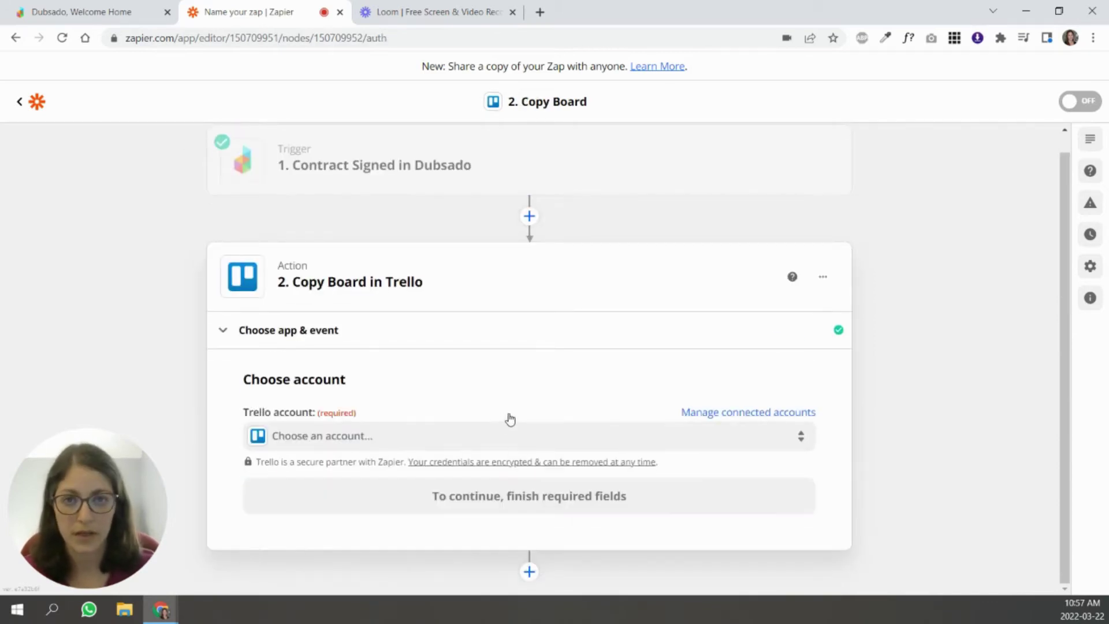
Step: Select the connected Trello account for the Copy Board action and choose Client Project as the board to copy
{"action": "left_click", "coordinate": [310, 443]}
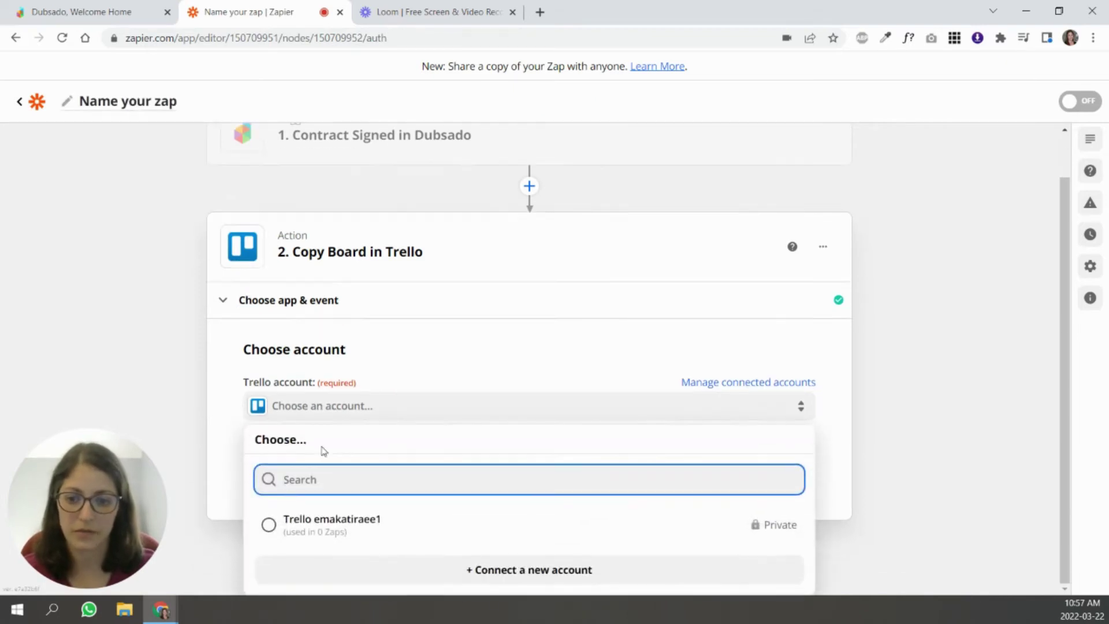
{"action": "left_click", "coordinate": [322, 526]}
{"action": "left_click", "coordinate": [495, 501]}
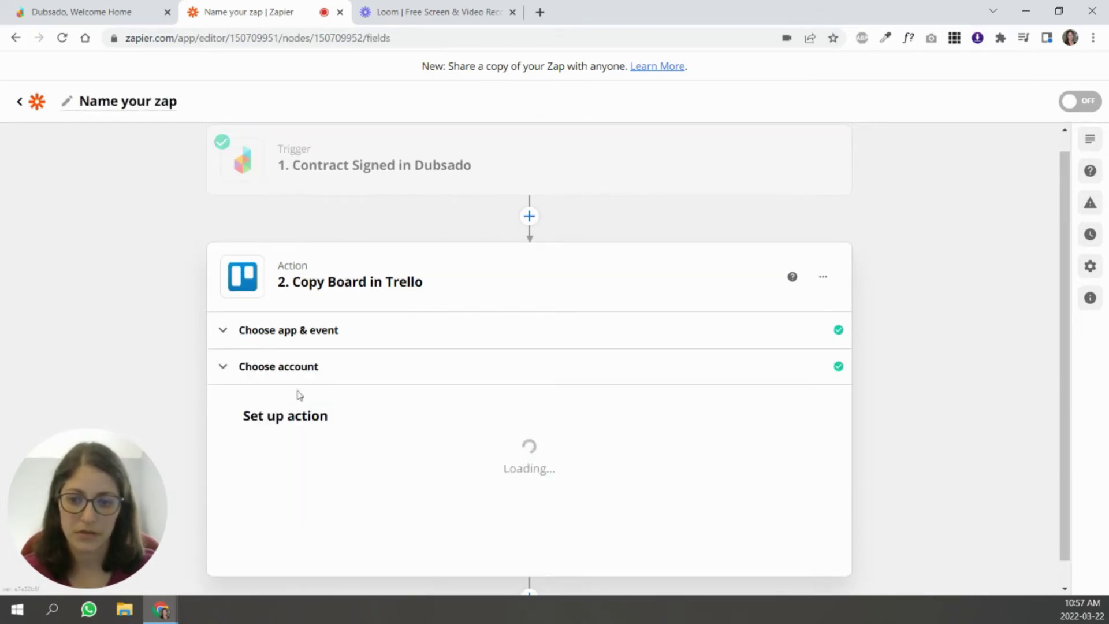
{"action": "left_click", "coordinate": [330, 241]}
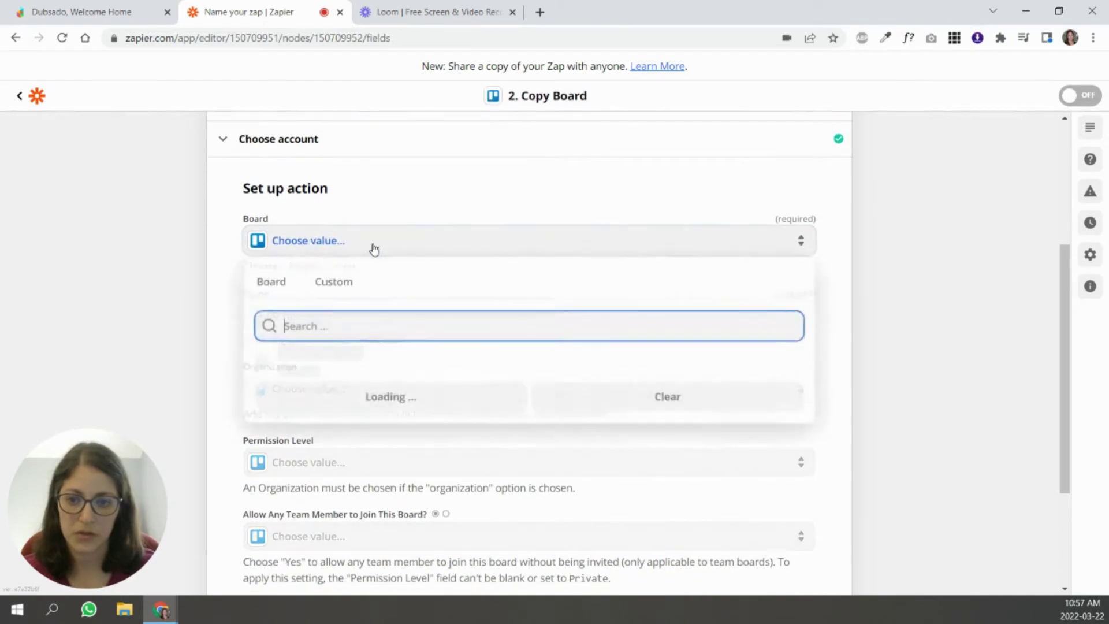
{"action": "left_click", "coordinate": [328, 364]}
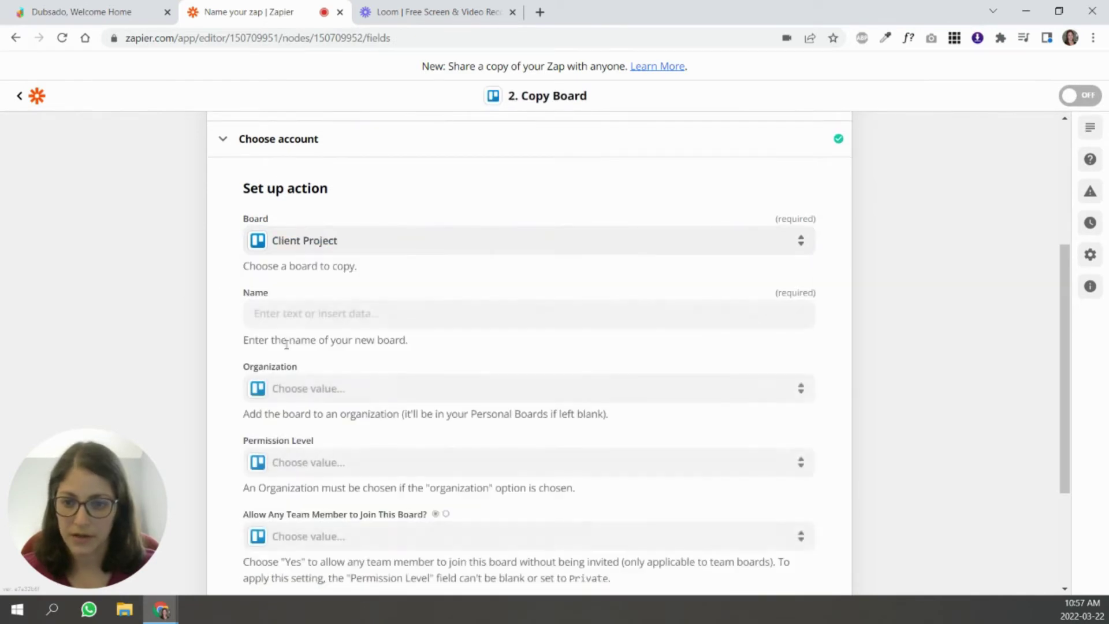
Step: Build the new board's name from the Dubsado fields Client First Name, Client Last Name, a "|" separator and Project Title
{"action": "left_click", "coordinate": [314, 313]}
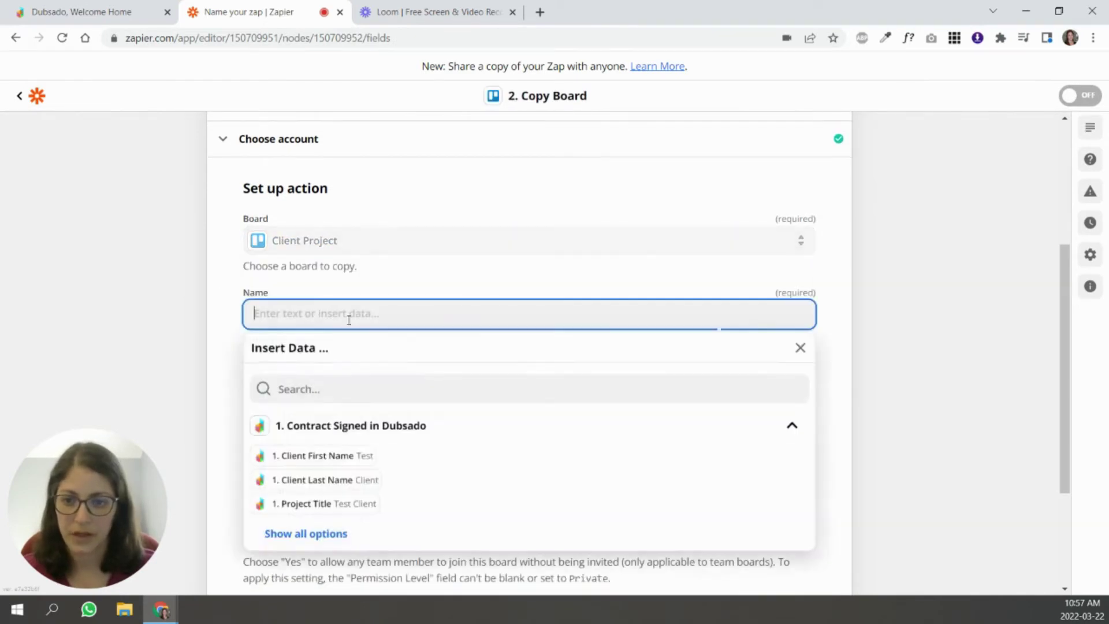
{"action": "left_click", "coordinate": [359, 466]}
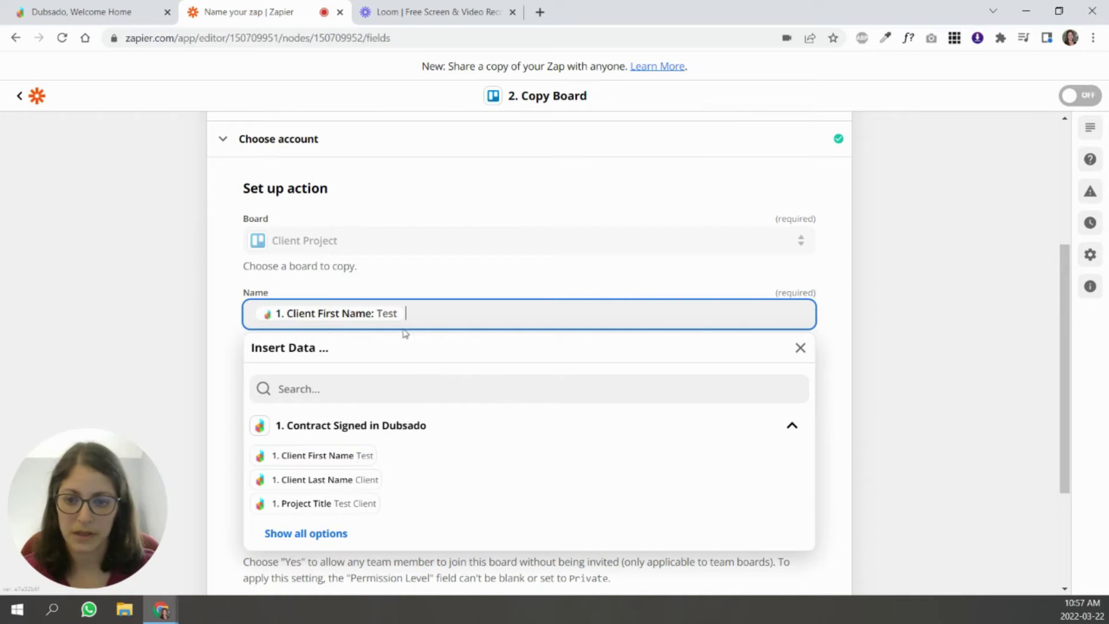
{"action": "left_click", "coordinate": [370, 479]}
{"action": "type", "text": "|"}
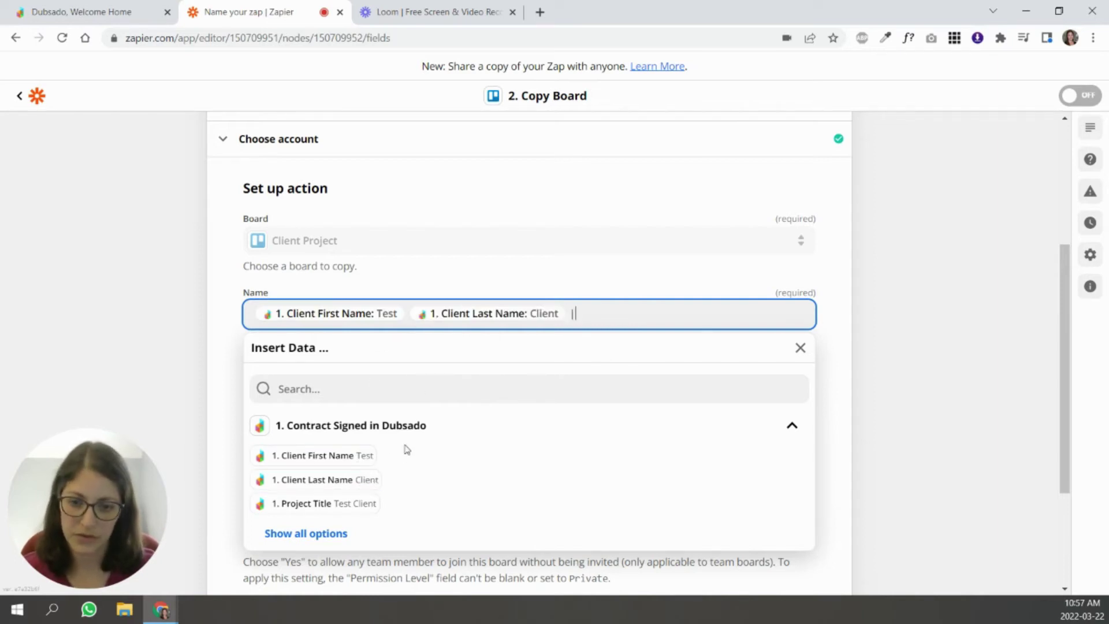
{"action": "left_click", "coordinate": [370, 504]}
{"action": "left_click", "coordinate": [892, 364]}
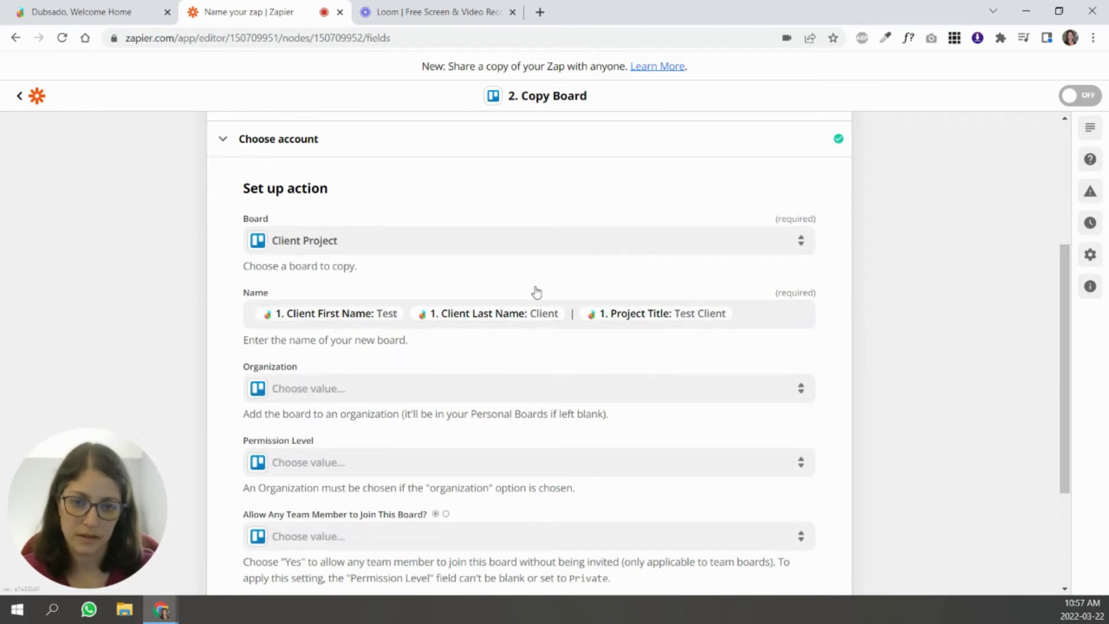
Step: Set the copied board's organization to workspace65432080 and test the Copy Board action by sending the board to Trello
{"action": "left_click", "coordinate": [326, 390]}
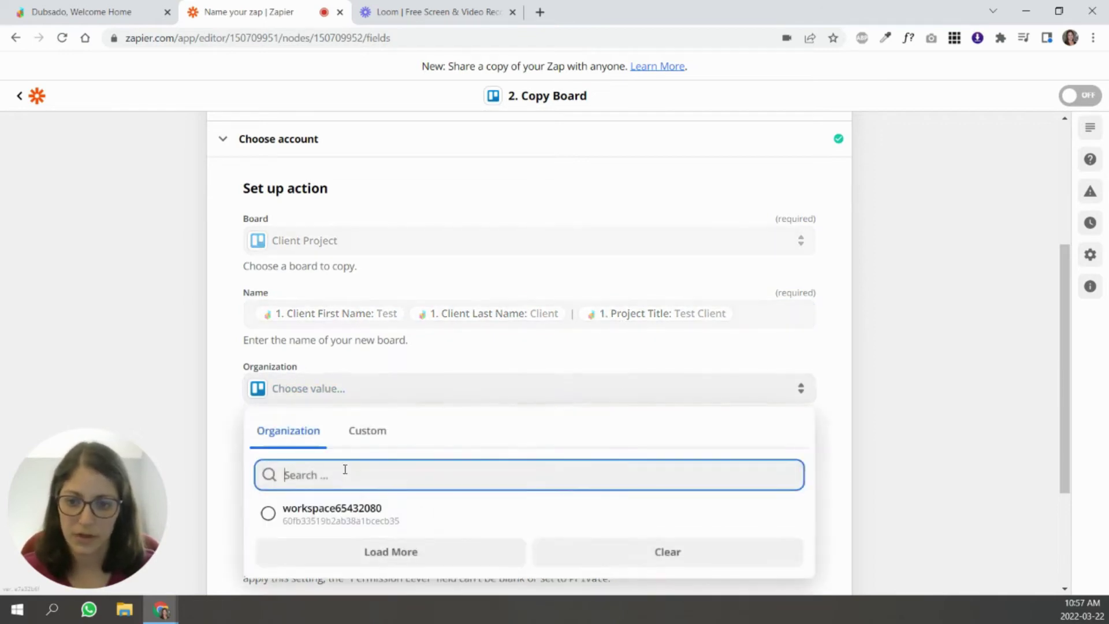
{"action": "left_click", "coordinate": [335, 517]}
{"action": "scroll", "coordinate": [549, 384], "scroll_direction": "down", "scroll_amount": 3}
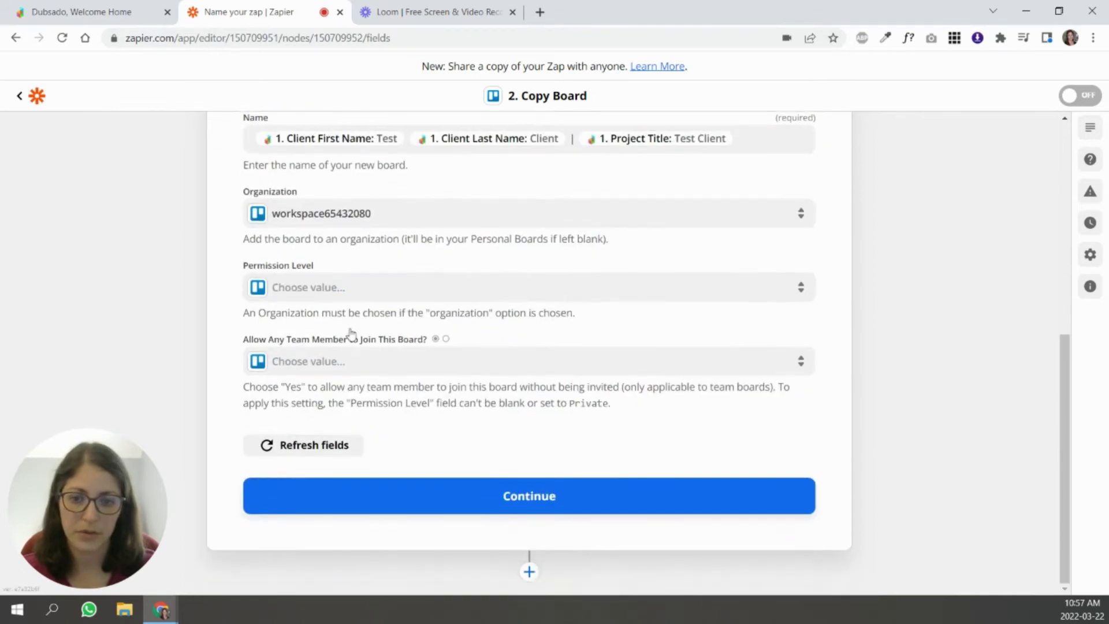
{"action": "left_click", "coordinate": [315, 289]}
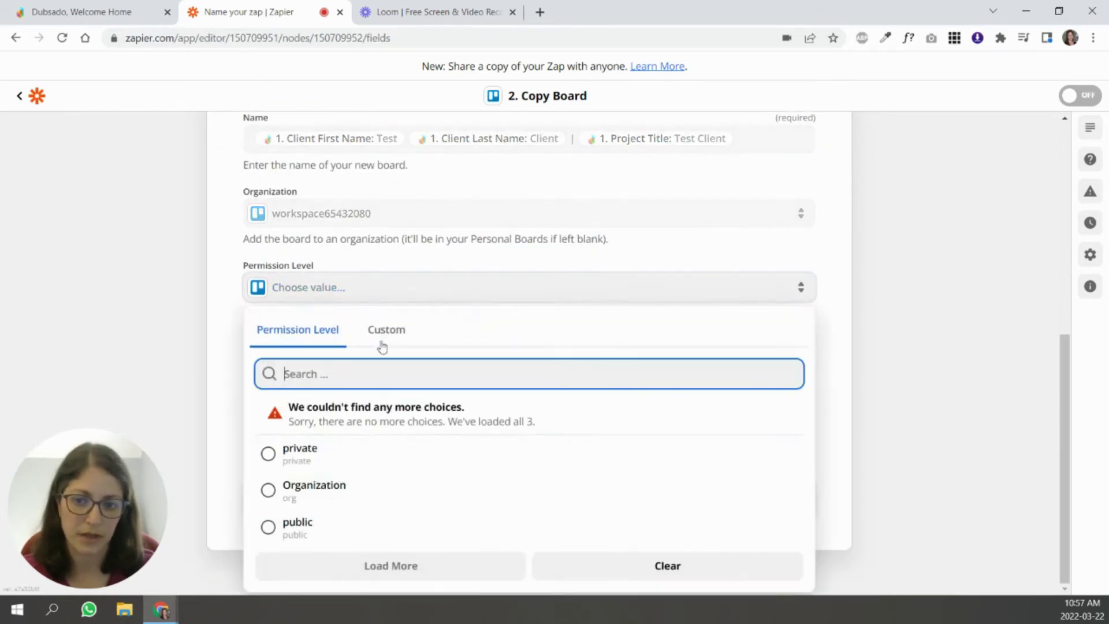
{"action": "left_click", "coordinate": [904, 311]}
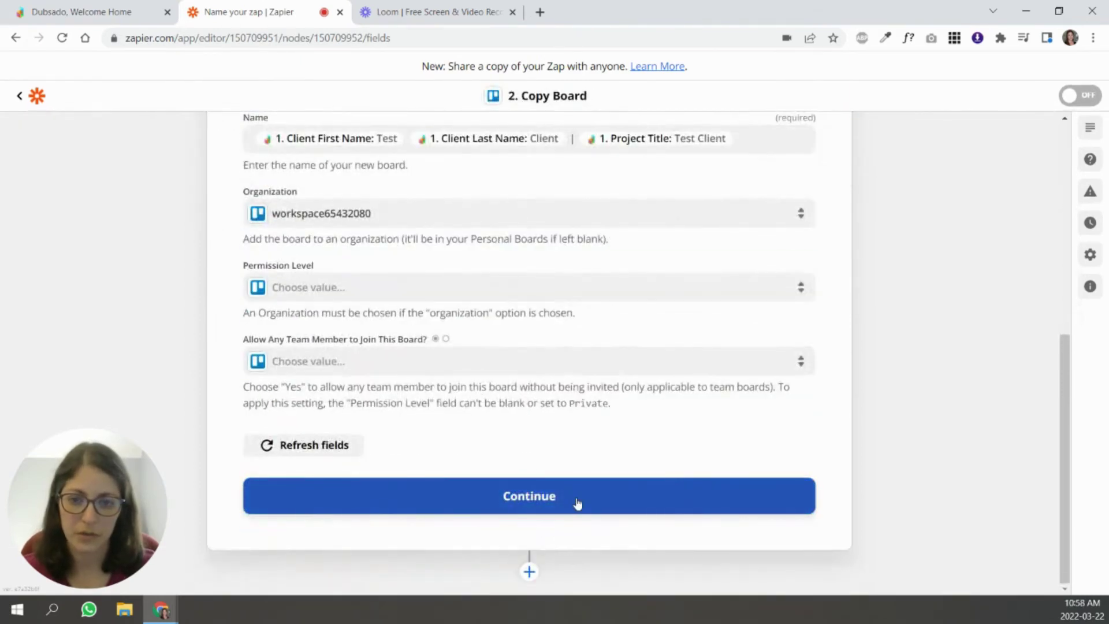
{"action": "left_click", "coordinate": [577, 504]}
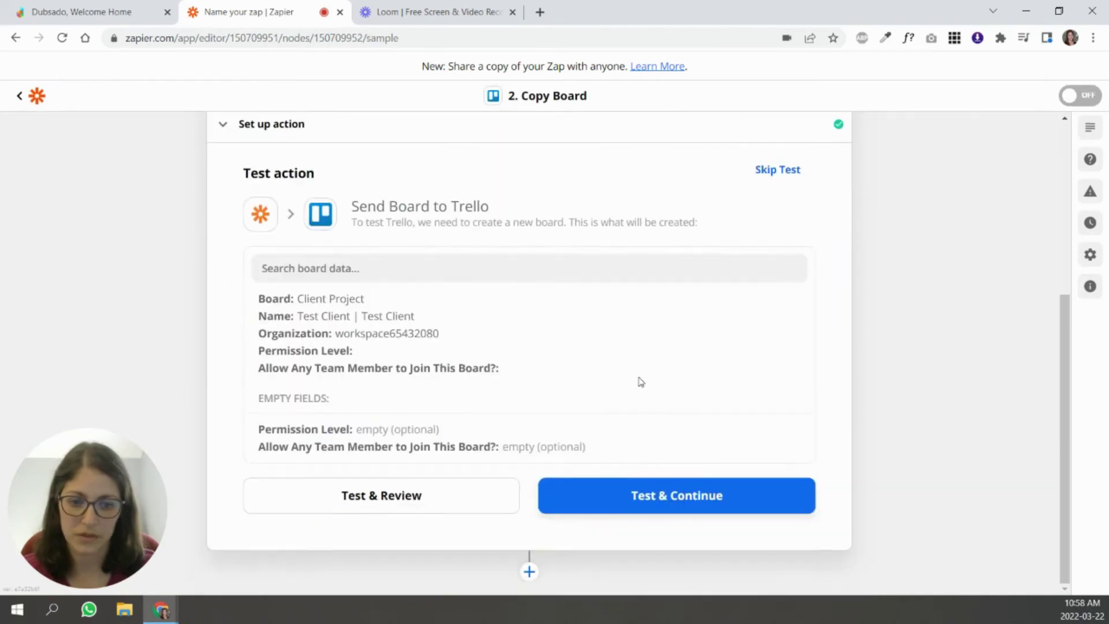
{"action": "left_click", "coordinate": [649, 496]}
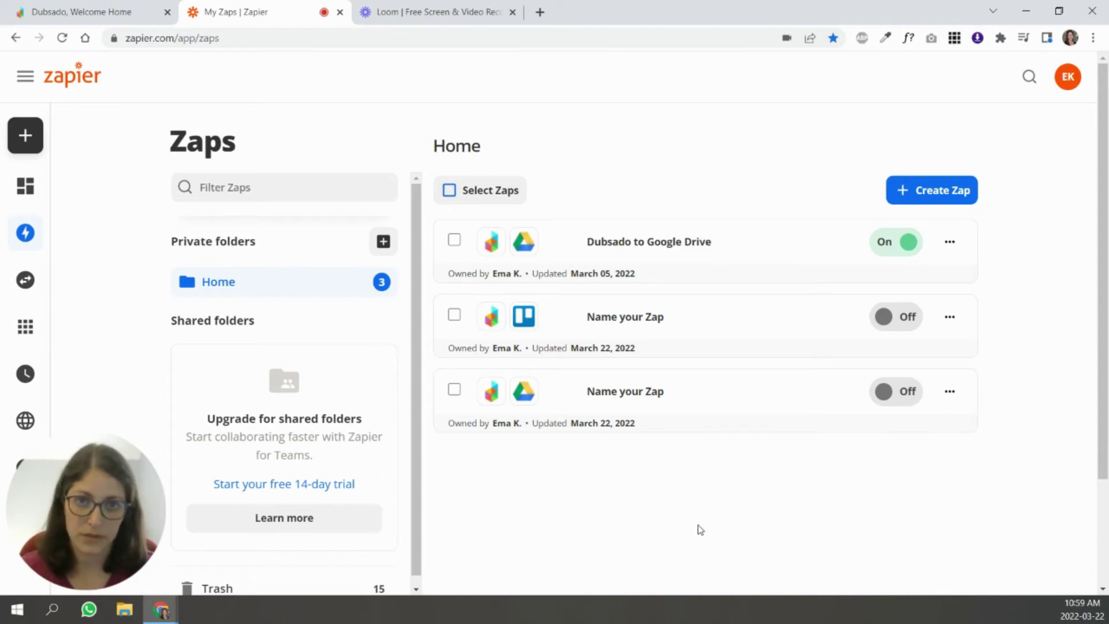
Step: Create a new Zap with Calendly as the trigger app and Invitee Created as the trigger event
{"action": "left_click", "coordinate": [934, 194]}
{"action": "left_click", "coordinate": [295, 361]}
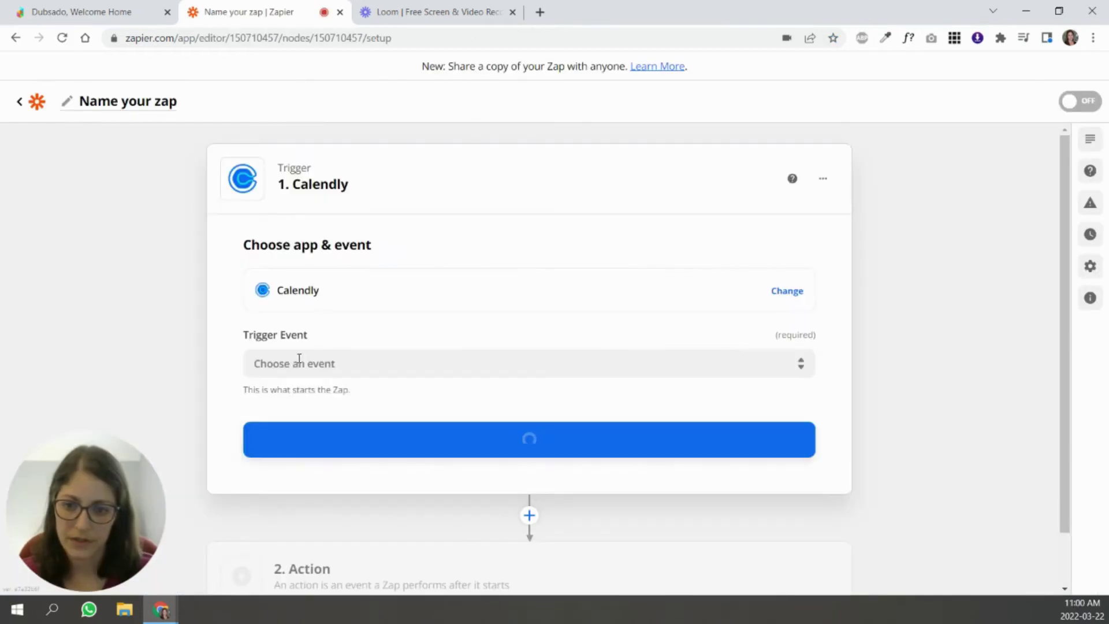
{"action": "left_click", "coordinate": [352, 364]}
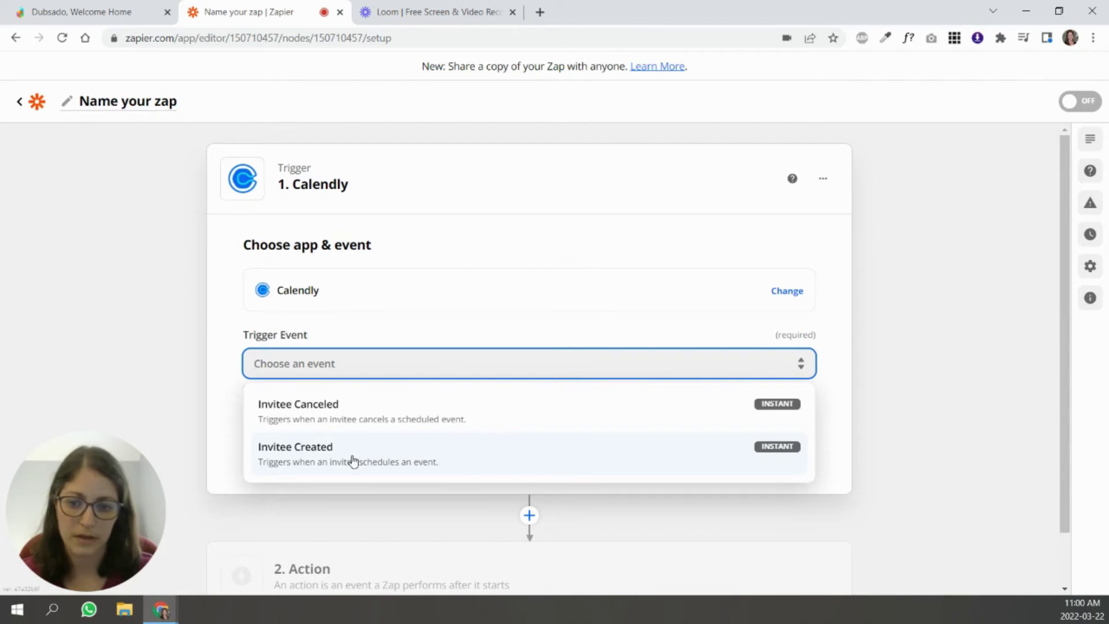
{"action": "left_click", "coordinate": [456, 451]}
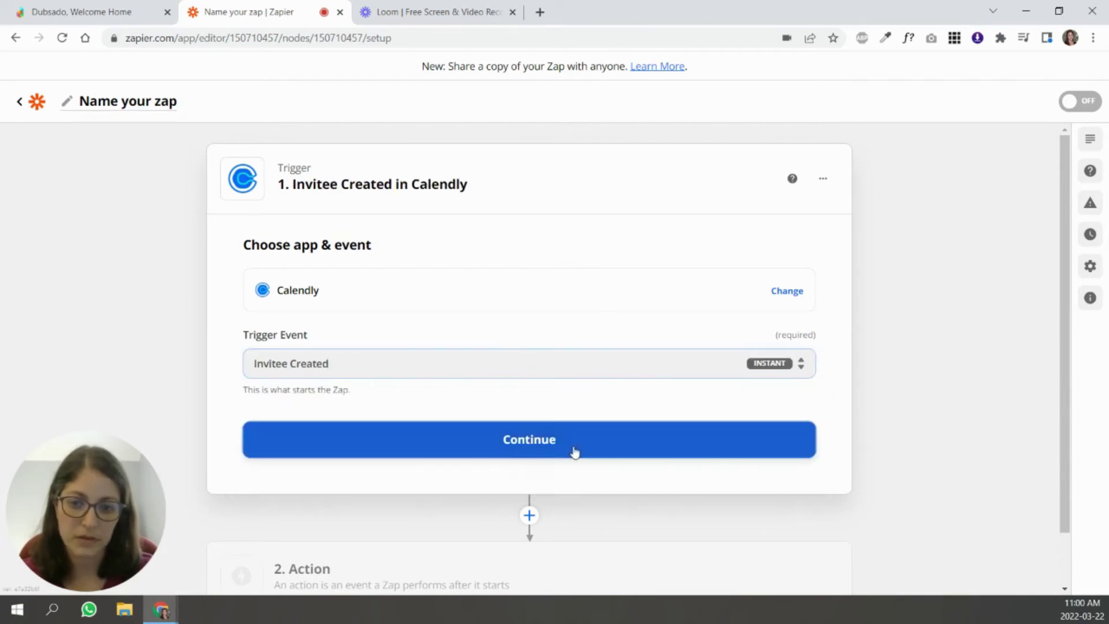
{"action": "left_click", "coordinate": [574, 448]}
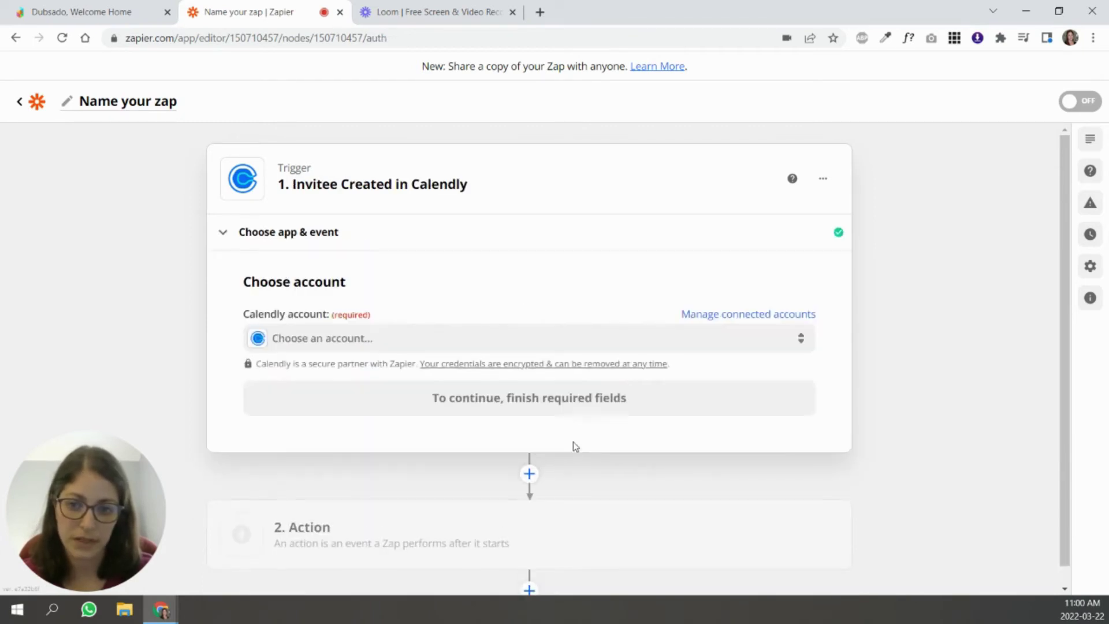
Step: Select the connected Calendly account for the Invitee Created trigger, test the trigger and finish its setup
{"action": "left_click", "coordinate": [359, 346]}
{"action": "left_click", "coordinate": [346, 460]}
{"action": "left_click", "coordinate": [429, 406]}
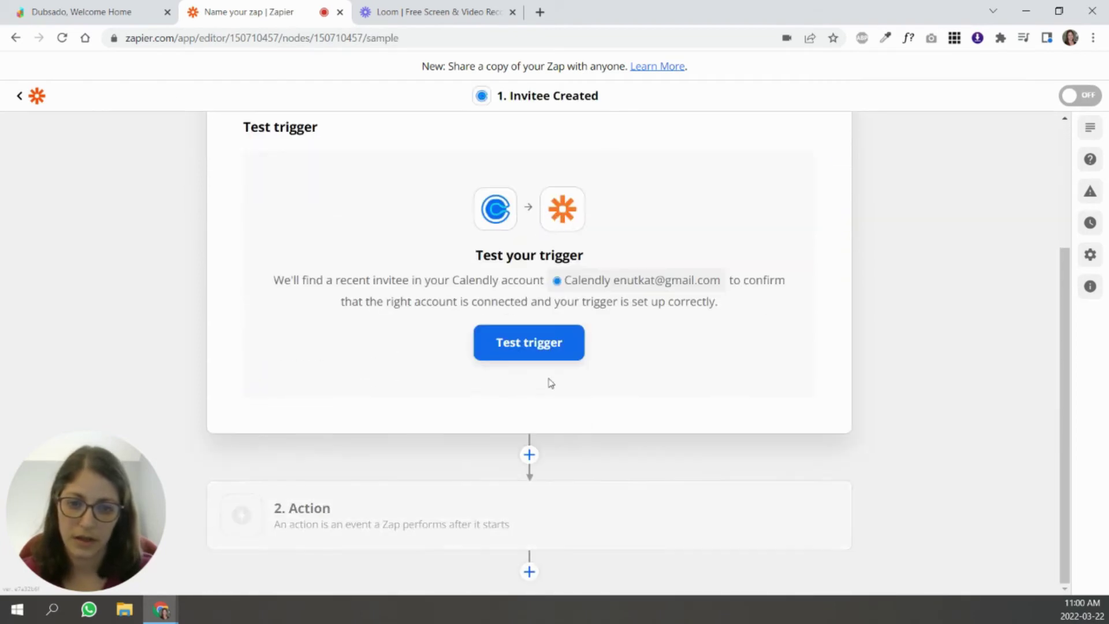
{"action": "left_click", "coordinate": [553, 536]}
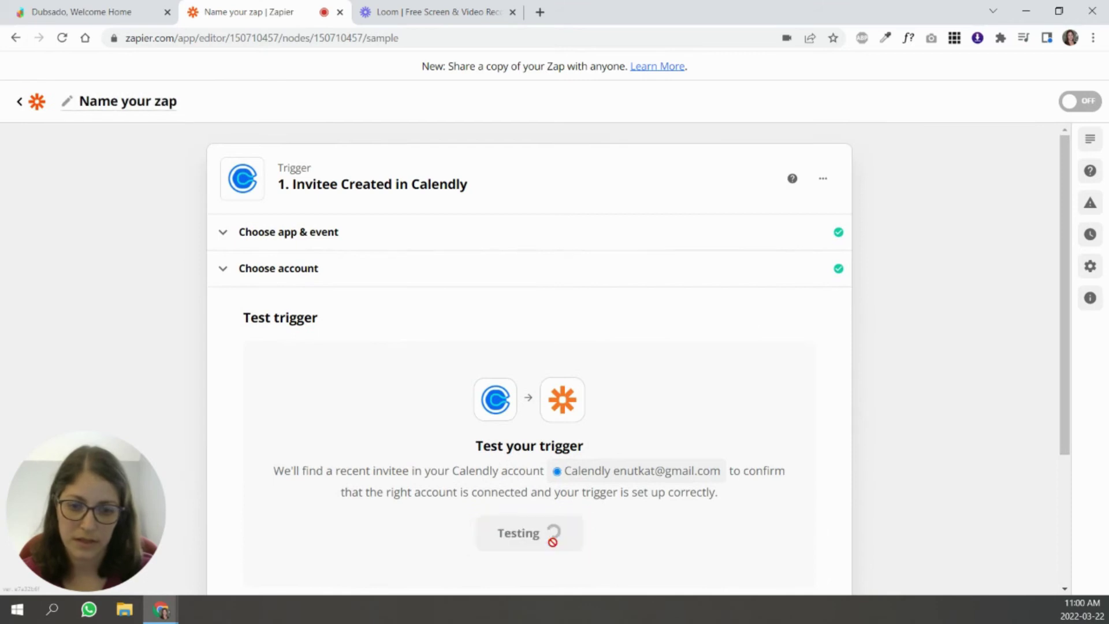
{"action": "left_click", "coordinate": [572, 364]}
{"action": "left_click", "coordinate": [524, 503]}
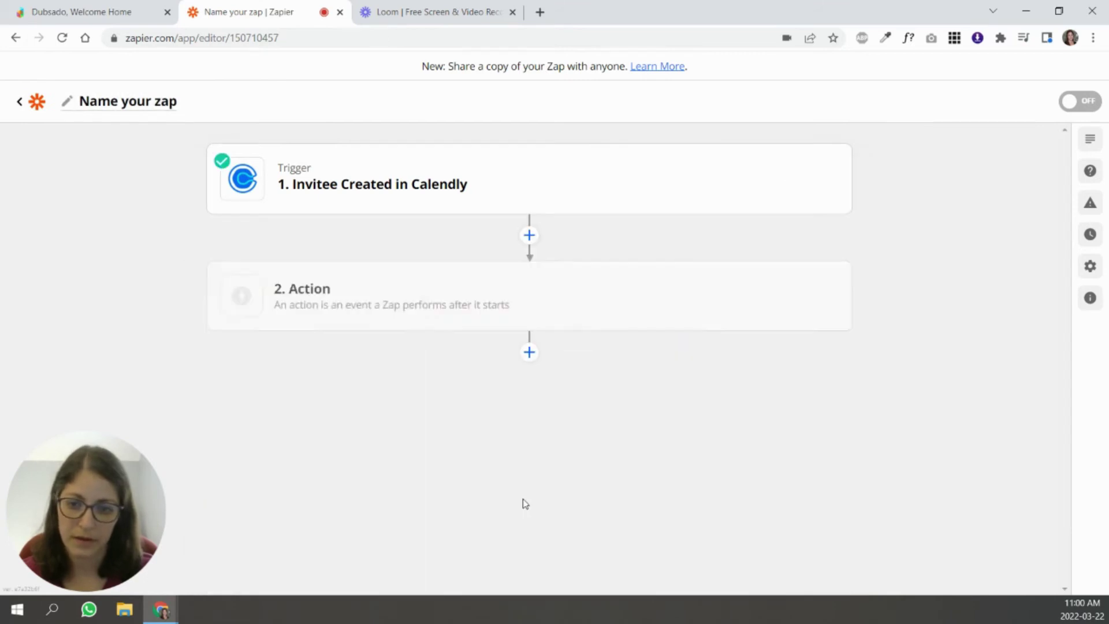
Step: Choose Dubsado as the action app, set the action event to Create Project and proceed to the account choice
{"action": "left_click", "coordinate": [440, 326]}
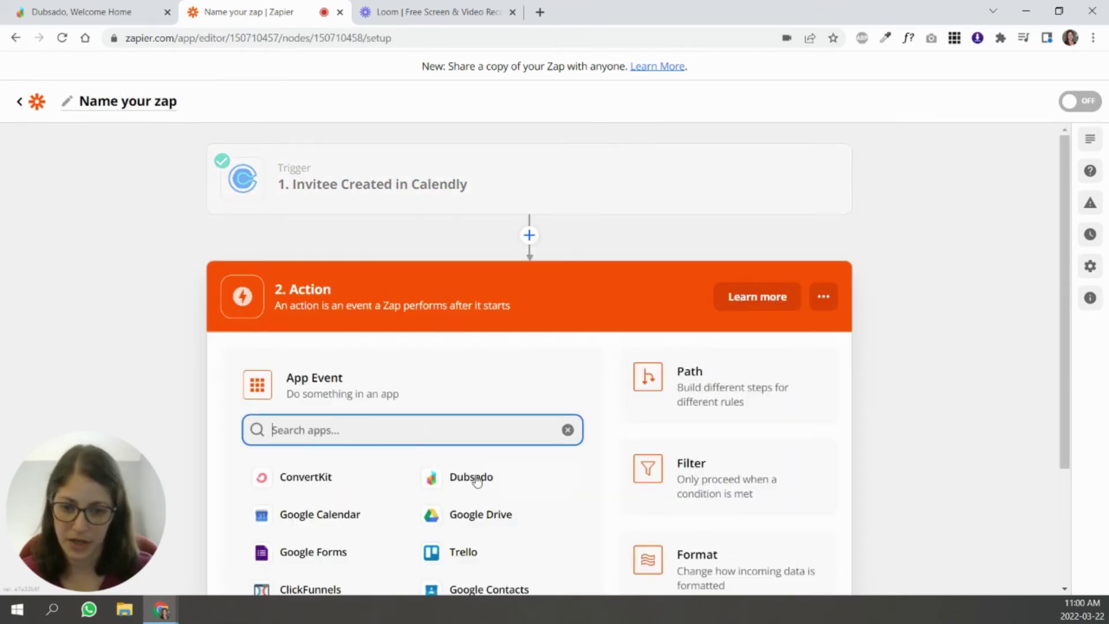
{"action": "left_click", "coordinate": [476, 479]}
{"action": "left_click", "coordinate": [394, 478]}
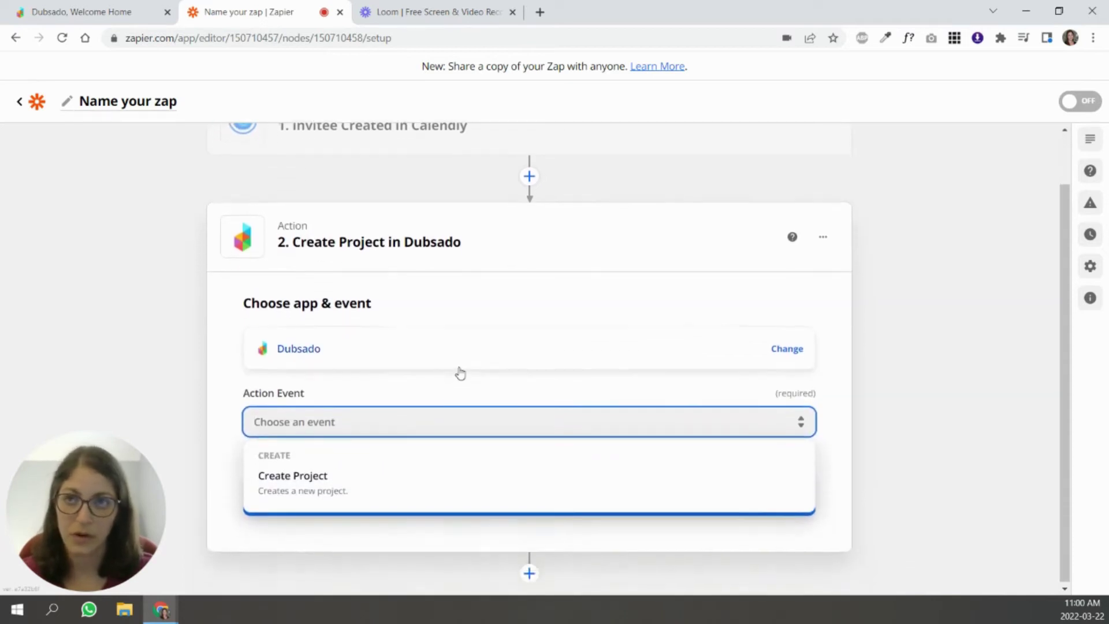
{"action": "scroll", "coordinate": [460, 374], "scroll_direction": "up", "scroll_amount": 1}
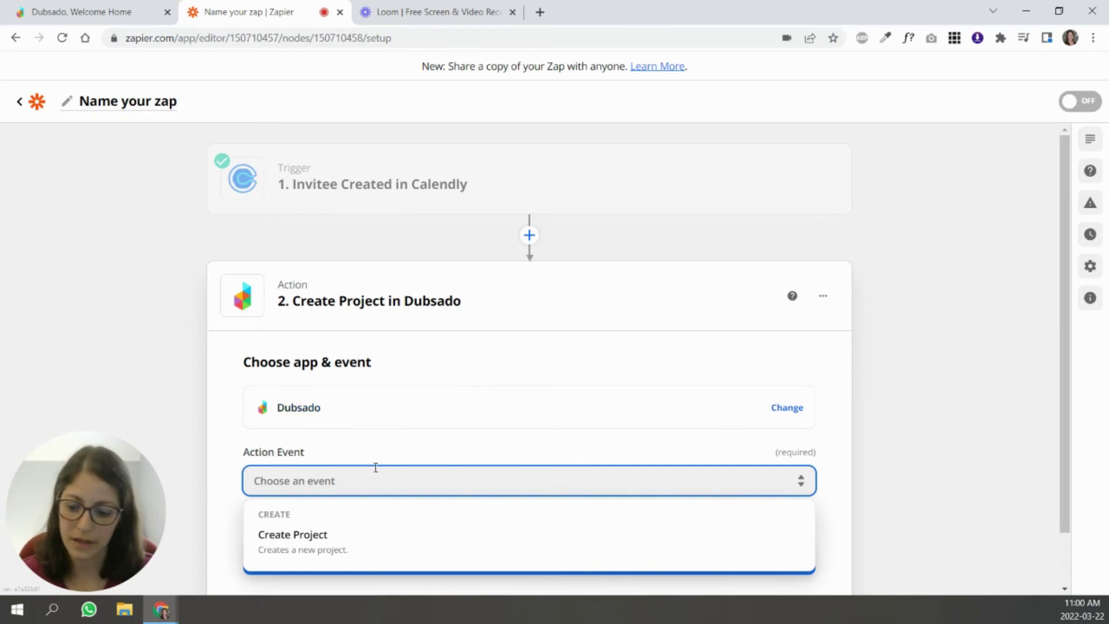
{"action": "scroll", "coordinate": [462, 476], "scroll_direction": "down", "scroll_amount": 1}
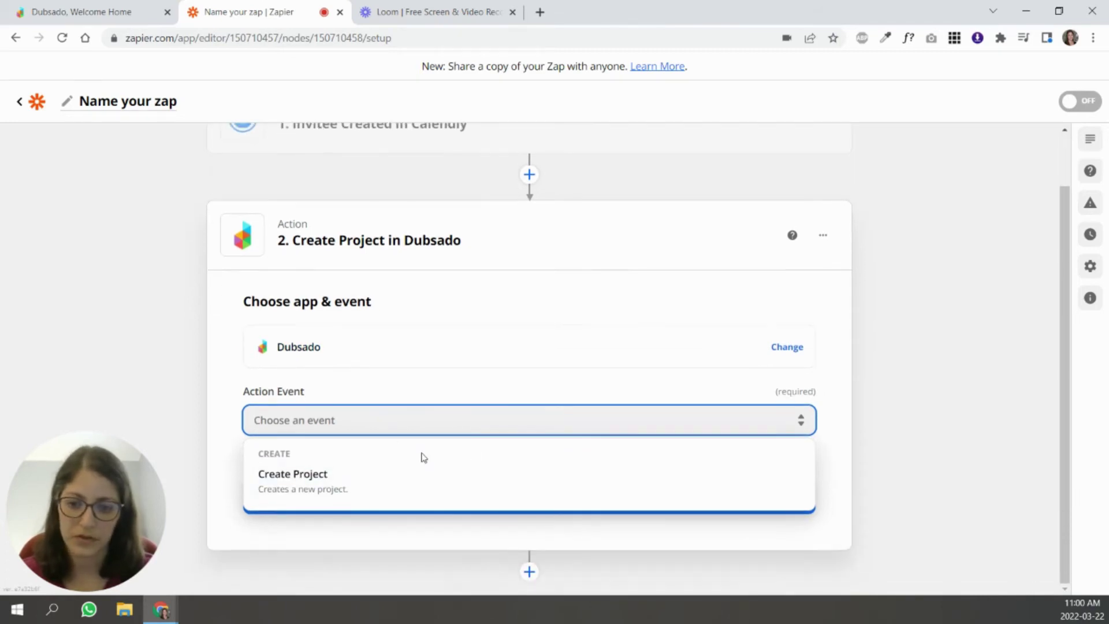
{"action": "left_click", "coordinate": [352, 478]}
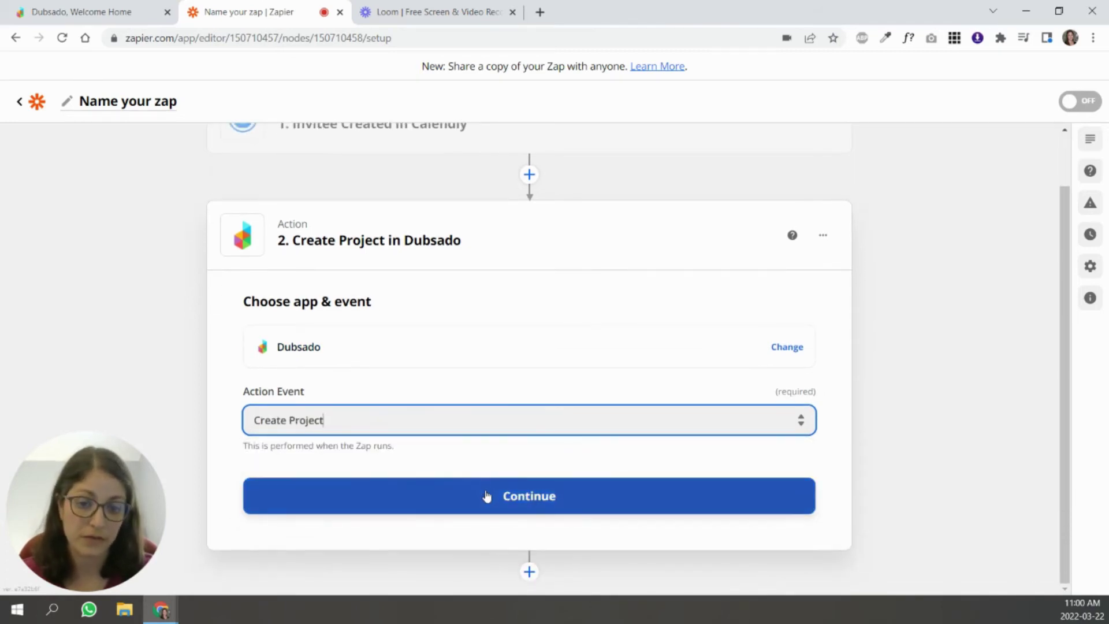
{"action": "left_click", "coordinate": [551, 507]}
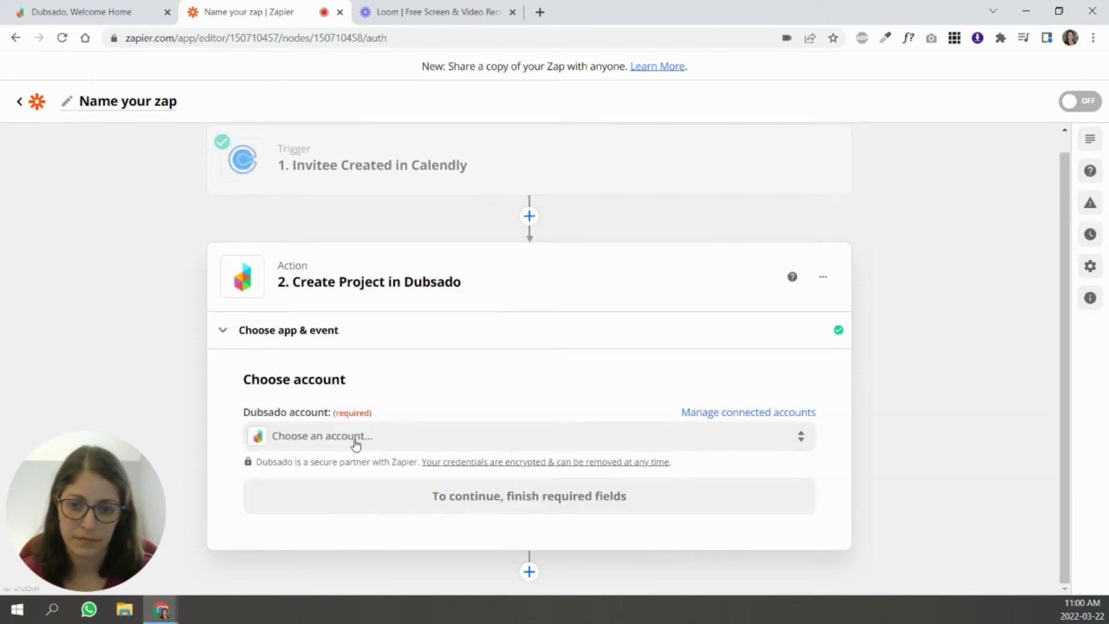
Step: Select the connected Dubsado account for the Create Project action and proceed to the action's field setup
{"action": "left_click", "coordinate": [355, 440]}
{"action": "left_click", "coordinate": [537, 519]}
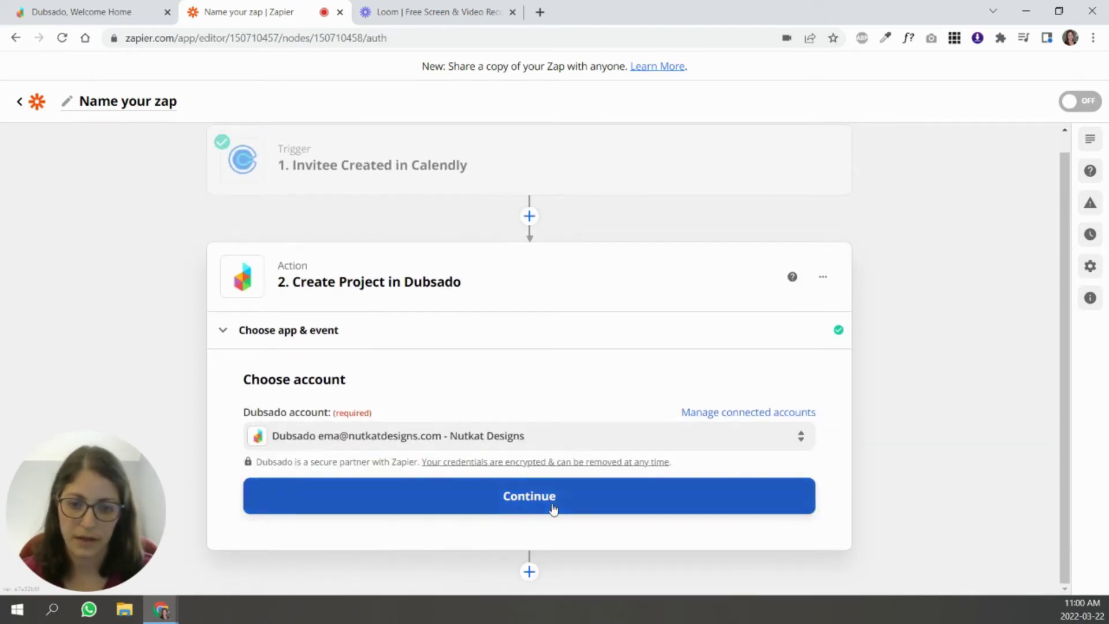
{"action": "left_click", "coordinate": [539, 508]}
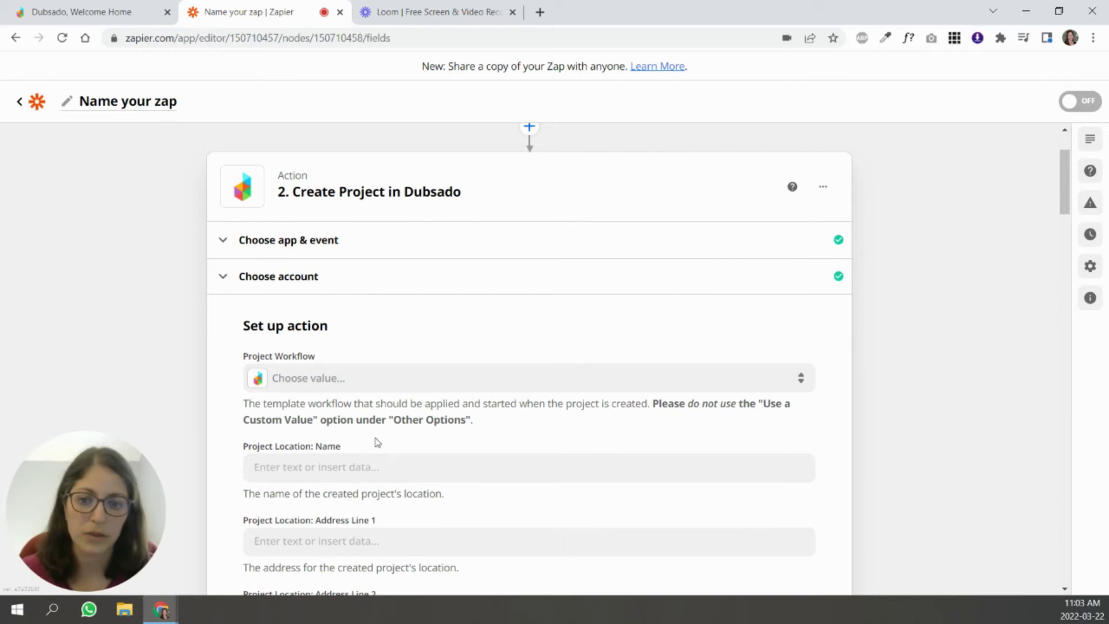
Step: Examine the Create Project fields, including project location, client address, client company, project status, project source and title
{"action": "scroll", "coordinate": [409, 451], "scroll_direction": "down", "scroll_amount": 1}
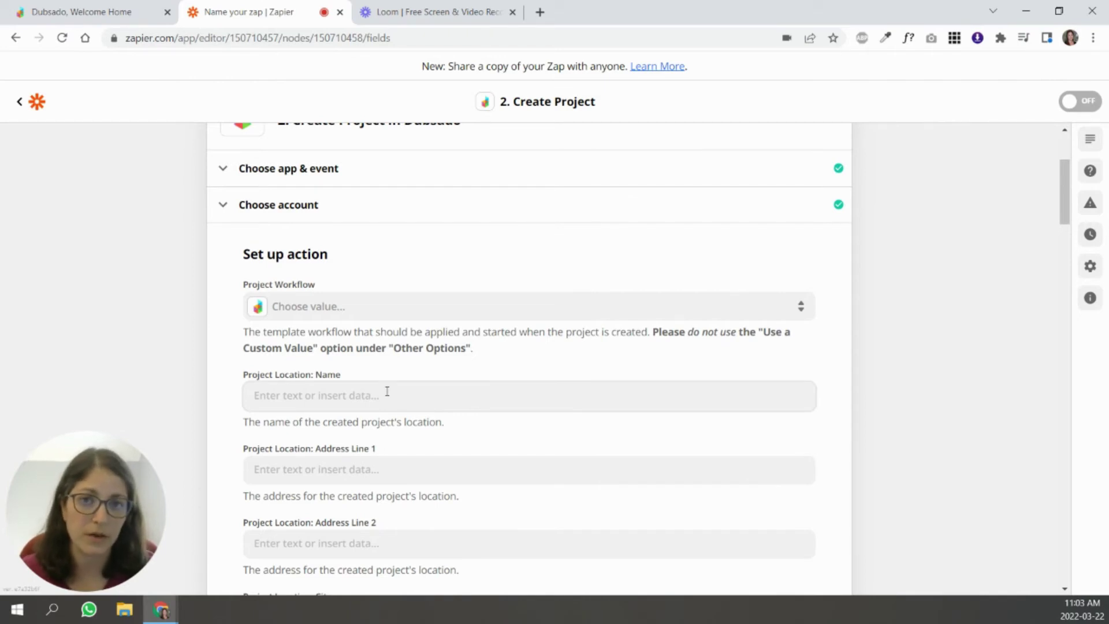
{"action": "scroll", "coordinate": [513, 448], "scroll_direction": "down", "scroll_amount": 8}
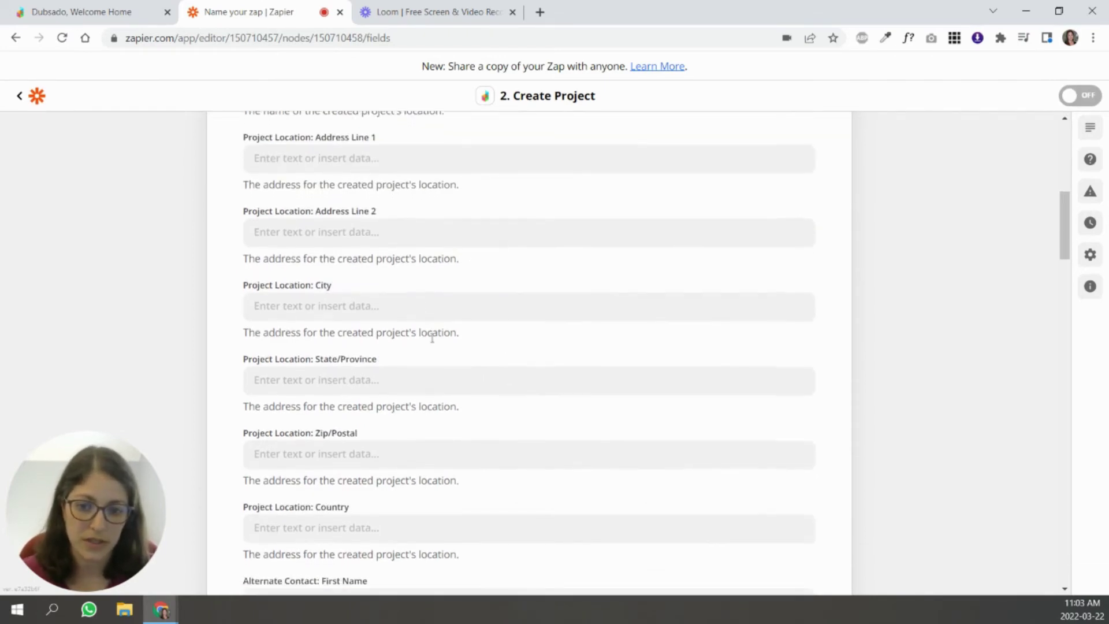
{"action": "scroll", "coordinate": [432, 338], "scroll_direction": "down", "scroll_amount": 10}
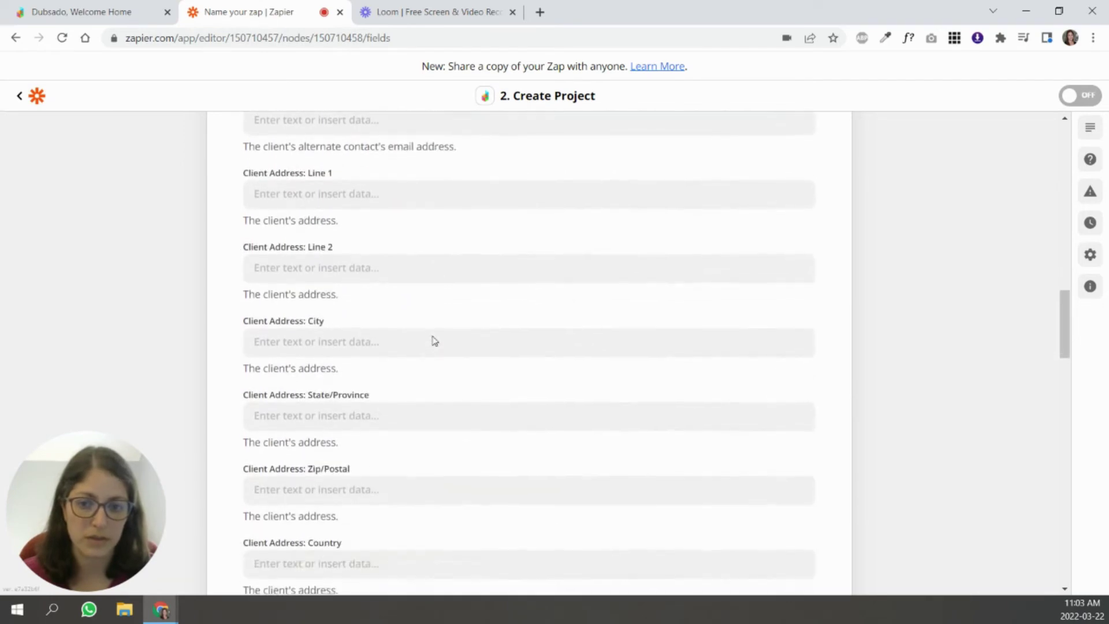
{"action": "scroll", "coordinate": [435, 341], "scroll_direction": "down", "scroll_amount": 7}
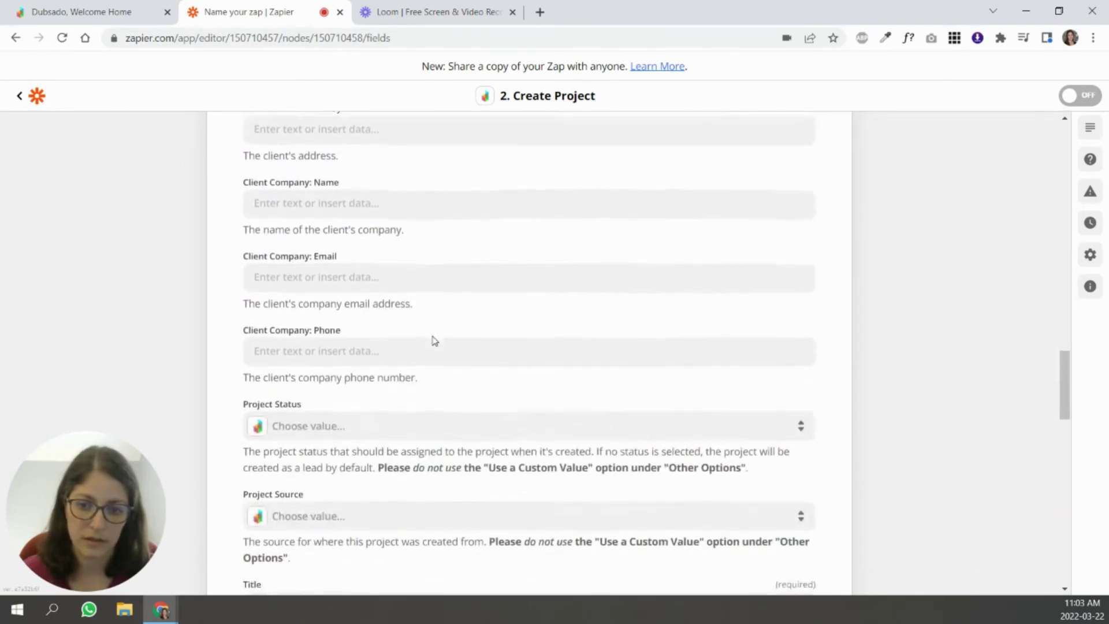
{"action": "scroll", "coordinate": [408, 466], "scroll_direction": "down", "scroll_amount": 1}
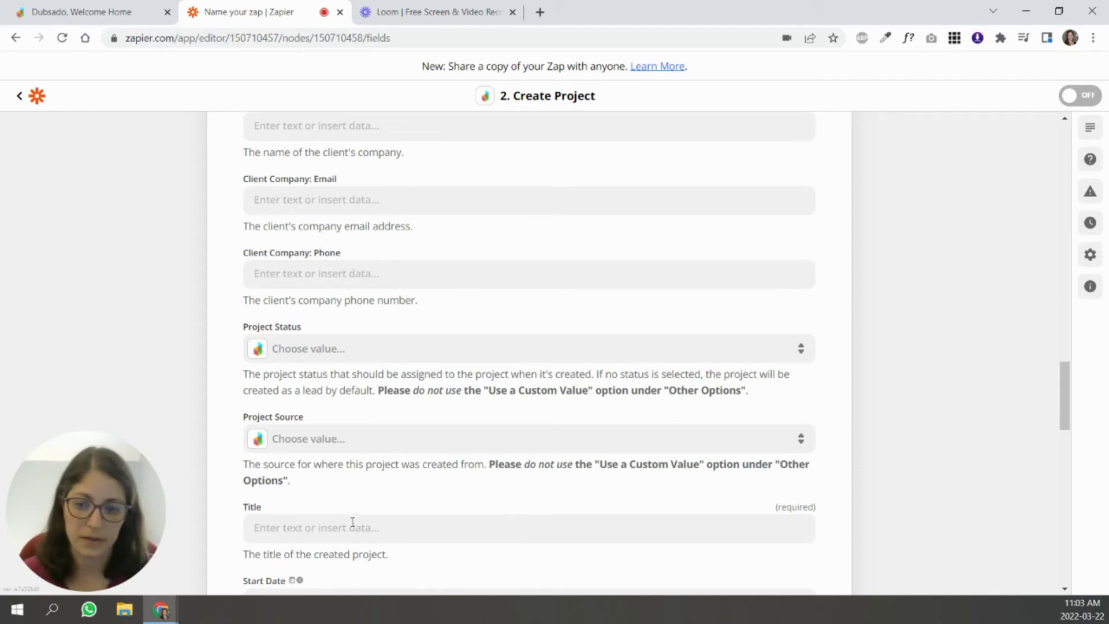
{"action": "scroll", "coordinate": [839, 376], "scroll_direction": "down", "scroll_amount": 7}
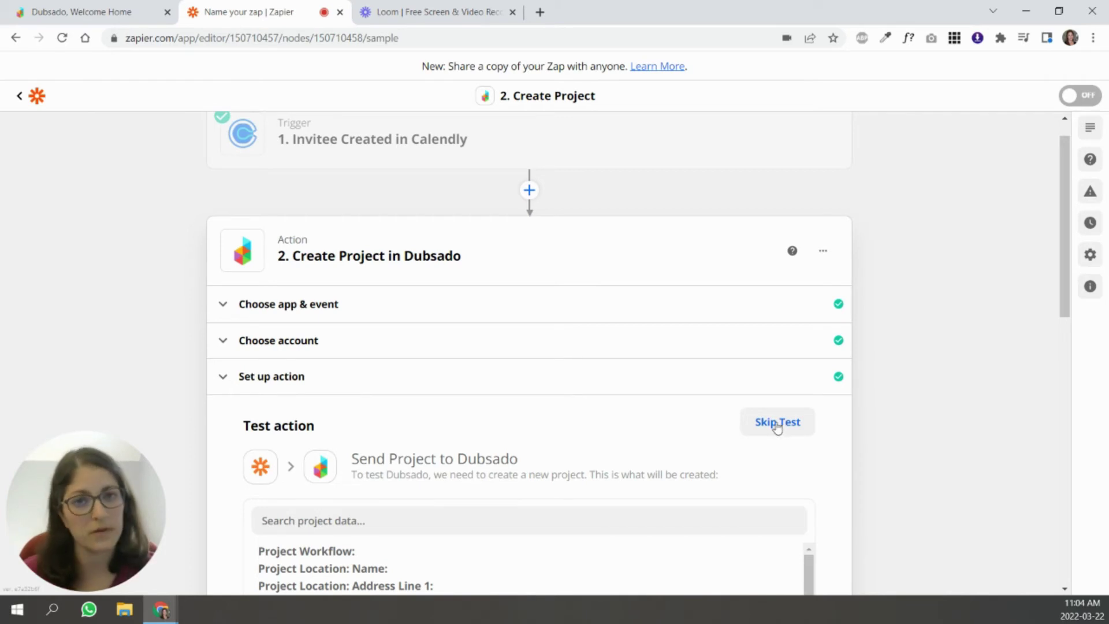
Step: Start another Zap with Dubsado's New Project as Lead as the trigger, using the connected Dubsado account
{"action": "left_click", "coordinate": [20, 96]}
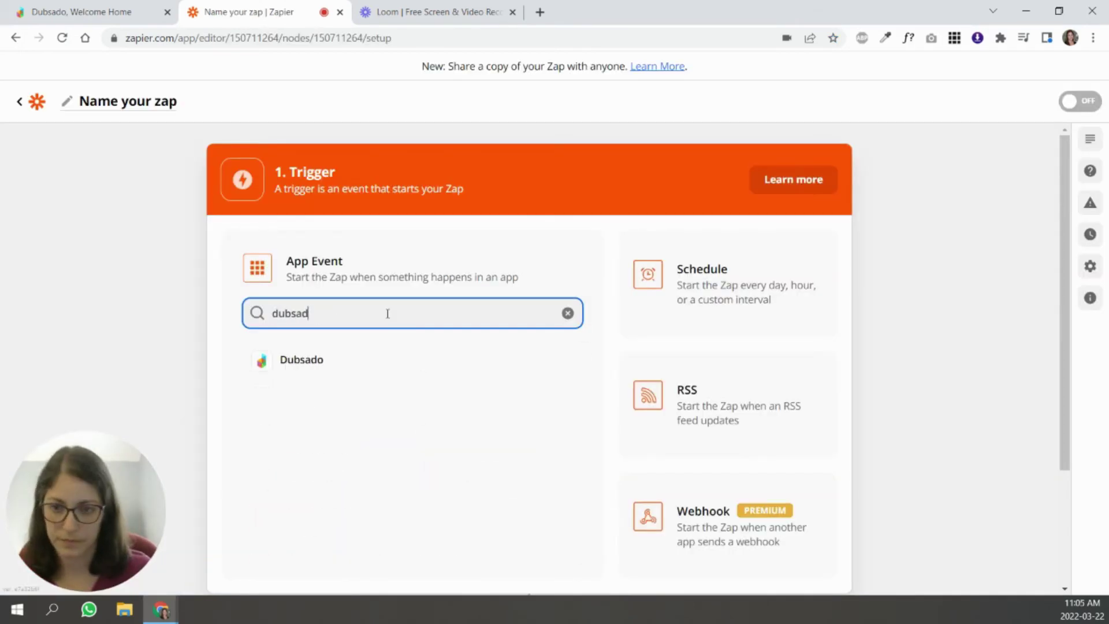
{"action": "left_click", "coordinate": [280, 360]}
{"action": "scroll", "coordinate": [318, 489], "scroll_direction": "down", "scroll_amount": 1}
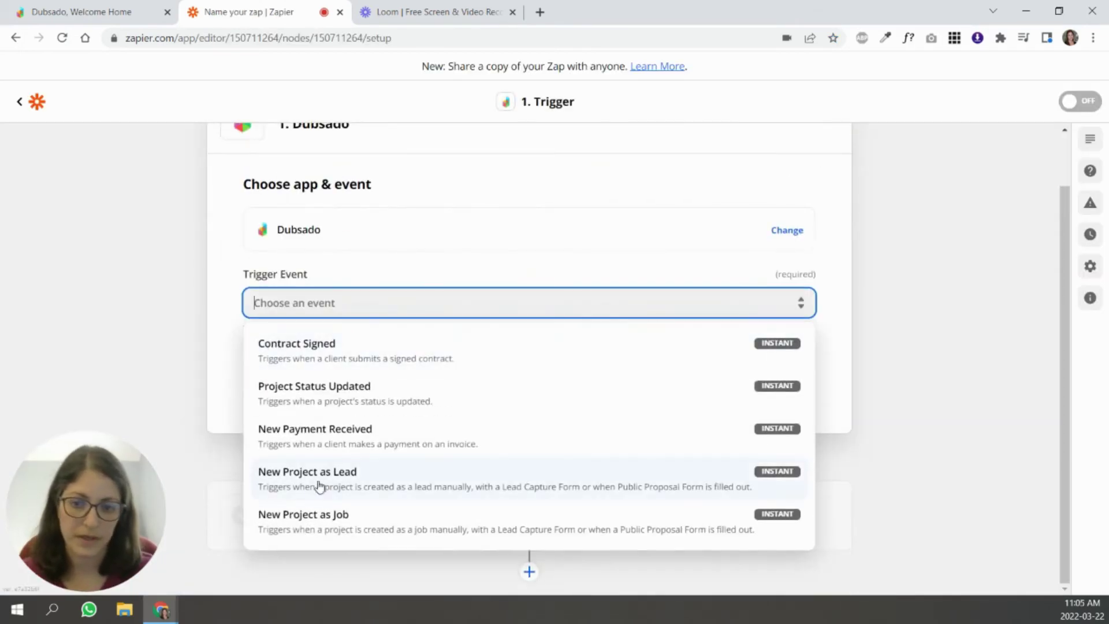
{"action": "left_click", "coordinate": [370, 483]}
{"action": "left_click", "coordinate": [527, 386]}
{"action": "left_click", "coordinate": [364, 435]}
{"action": "left_click", "coordinate": [529, 532]}
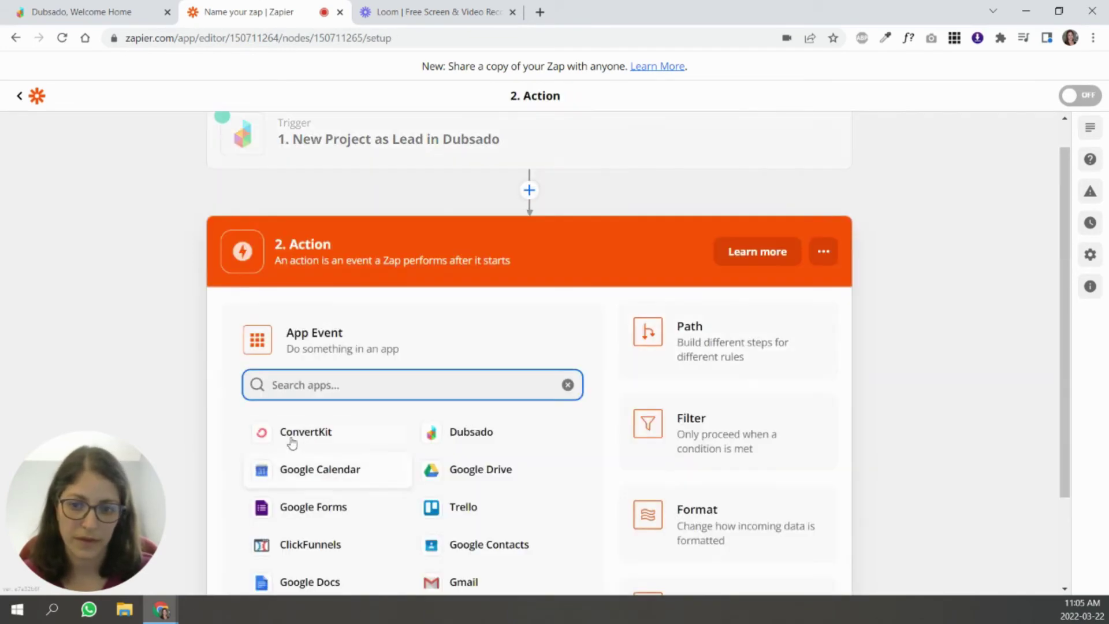
Step: Add ConvertKit's Add Subscriber to Sequence as the Zap's action, using the connected ConvertKit account, and proceed to the action's field setup
{"action": "left_click", "coordinate": [291, 434]}
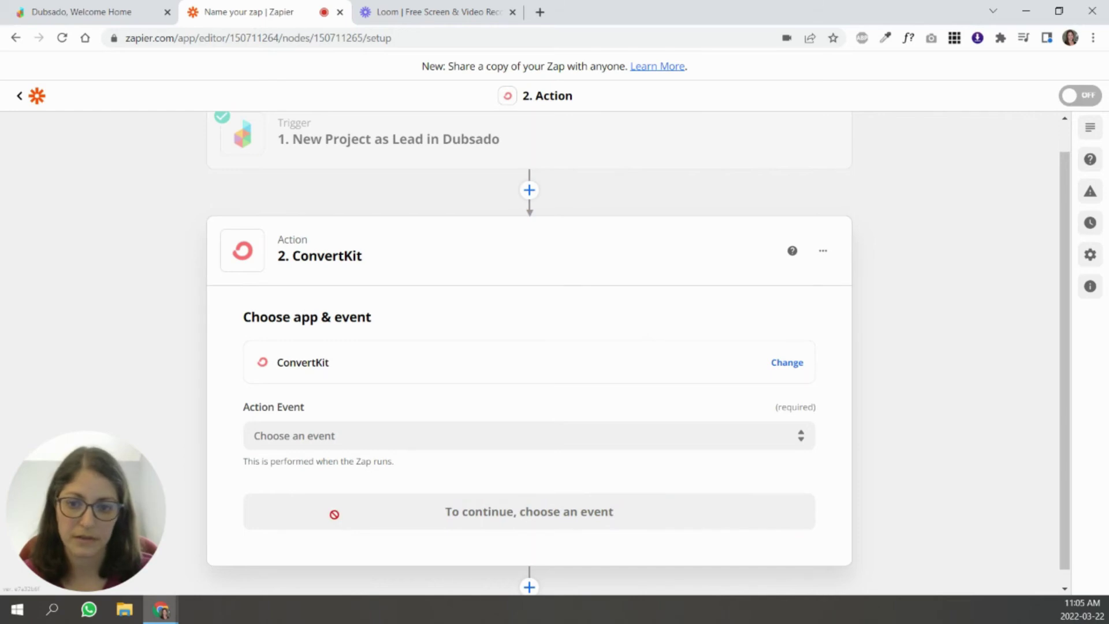
{"action": "left_click", "coordinate": [325, 438]}
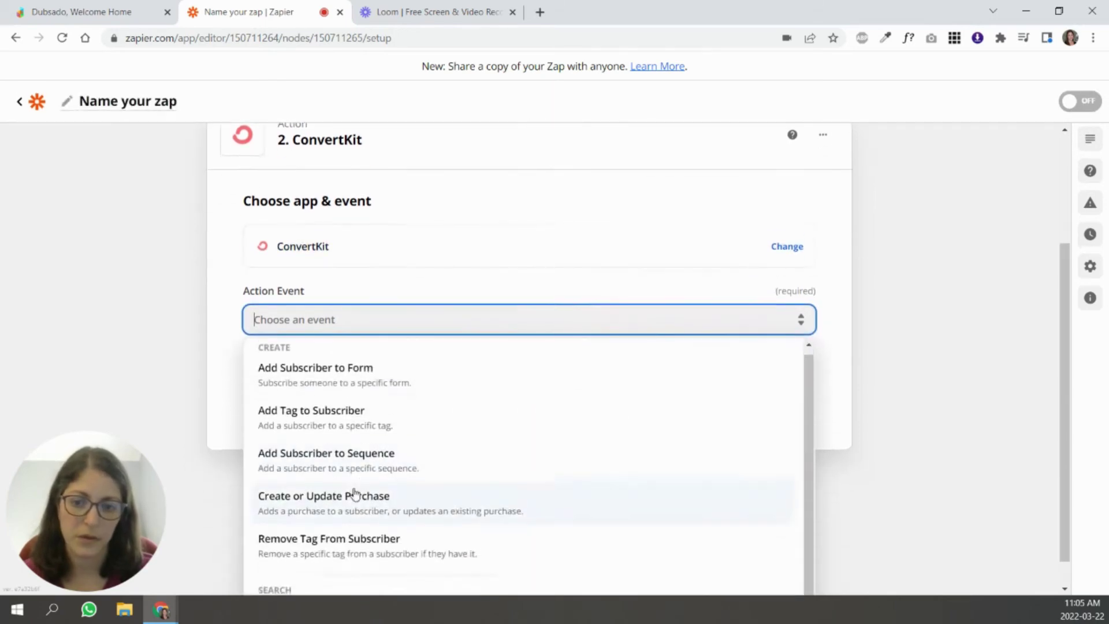
{"action": "left_click", "coordinate": [428, 449]}
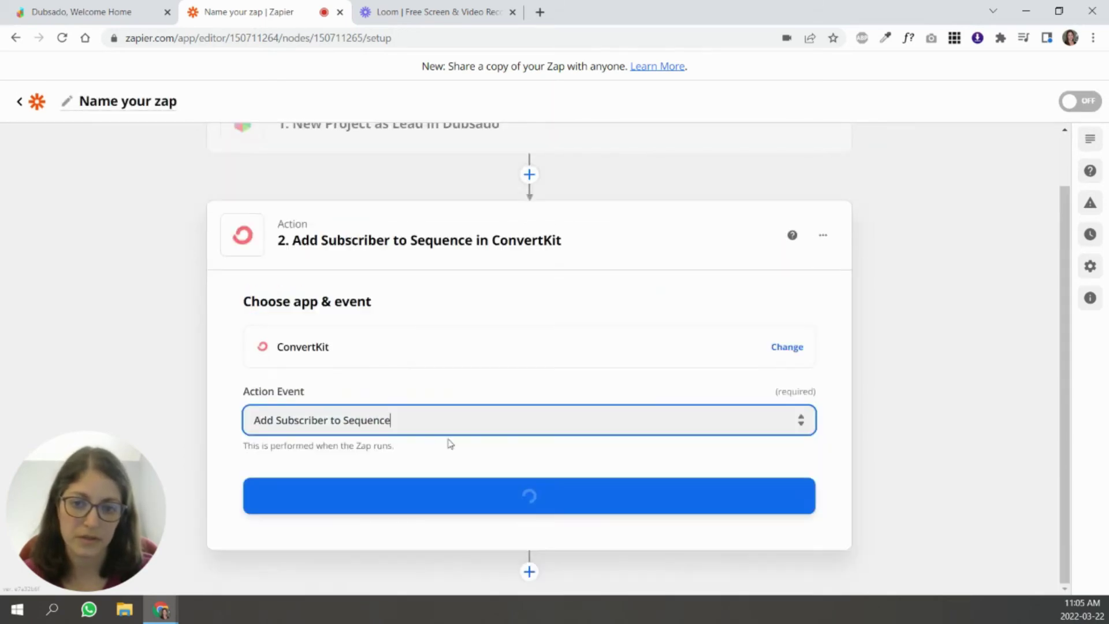
{"action": "left_click", "coordinate": [456, 493]}
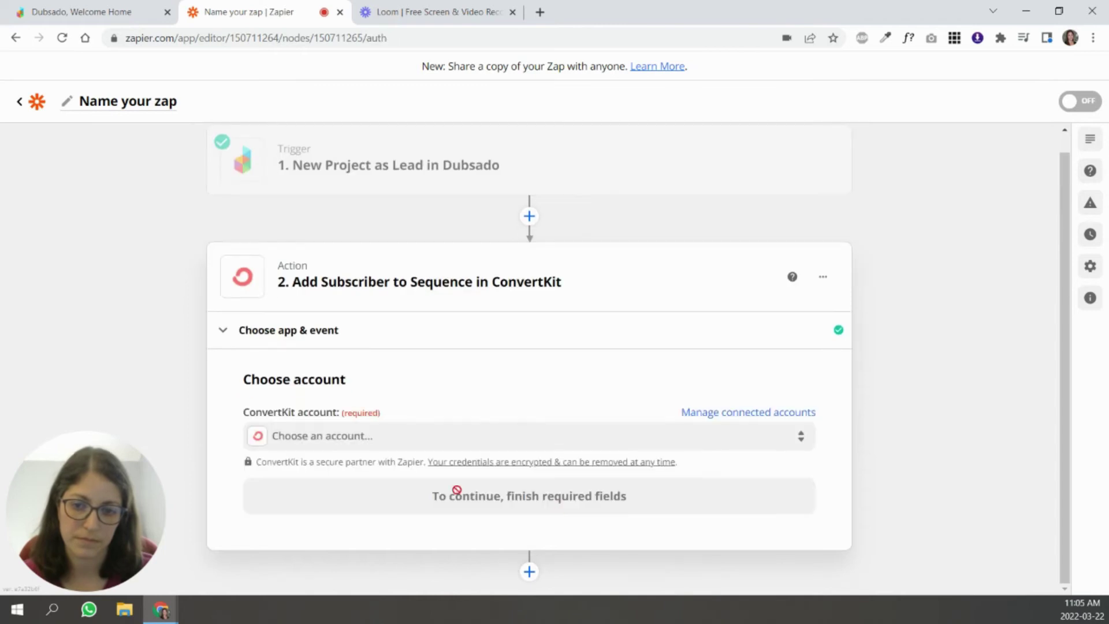
{"action": "left_click", "coordinate": [317, 440]}
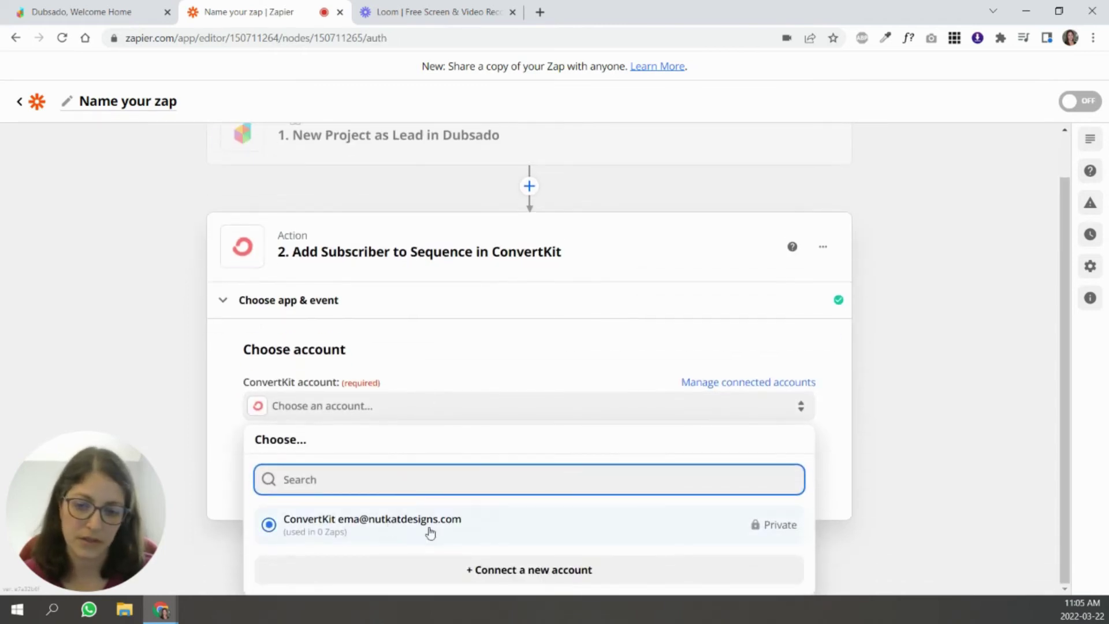
{"action": "left_click", "coordinate": [391, 525]}
{"action": "left_click", "coordinate": [528, 493]}
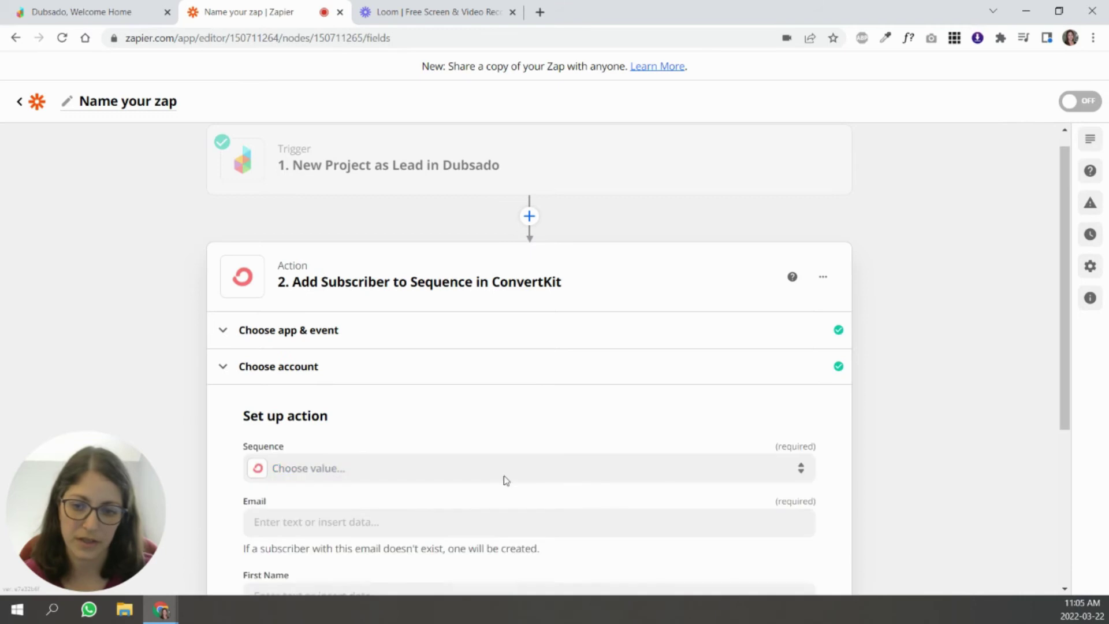
Step: Set the sequence to Optin Email Sequence Coaches and map Email, First Name and Last Name to the matching Dubsado lead fields
{"action": "left_click", "coordinate": [370, 469]}
{"action": "scroll", "coordinate": [465, 398], "scroll_direction": "down", "scroll_amount": 4}
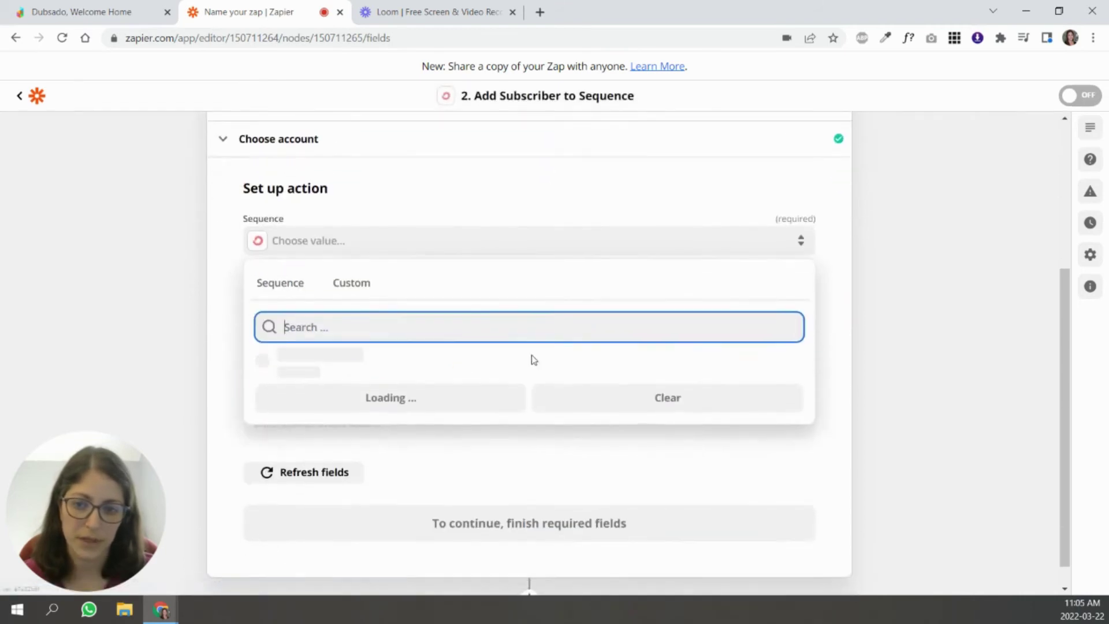
{"action": "left_click", "coordinate": [923, 396]}
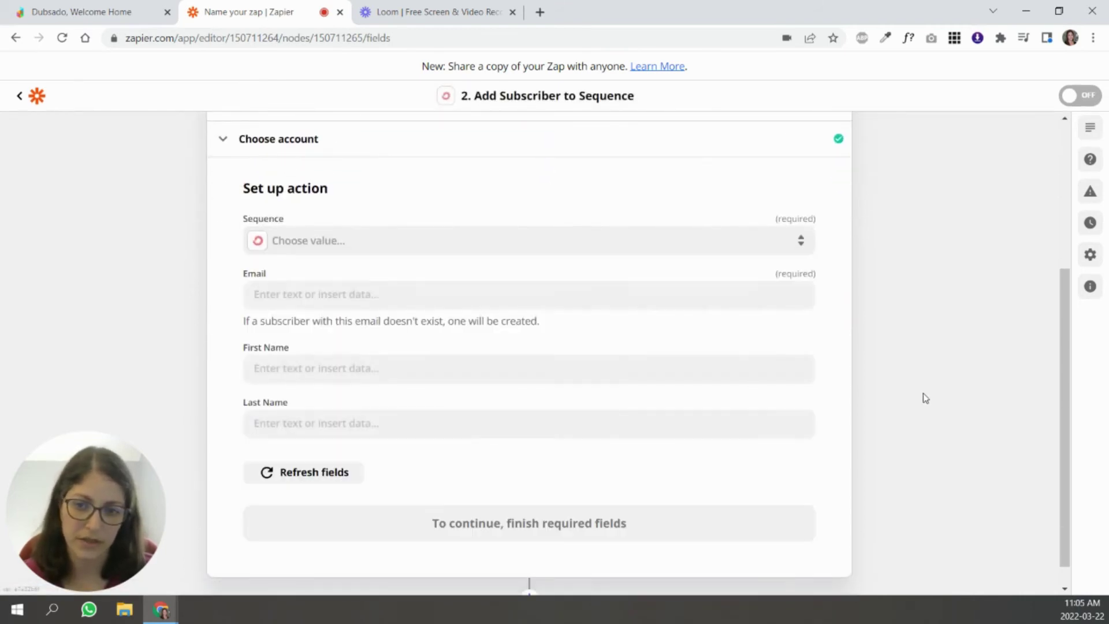
{"action": "left_click", "coordinate": [566, 292]}
{"action": "left_click", "coordinate": [378, 483]}
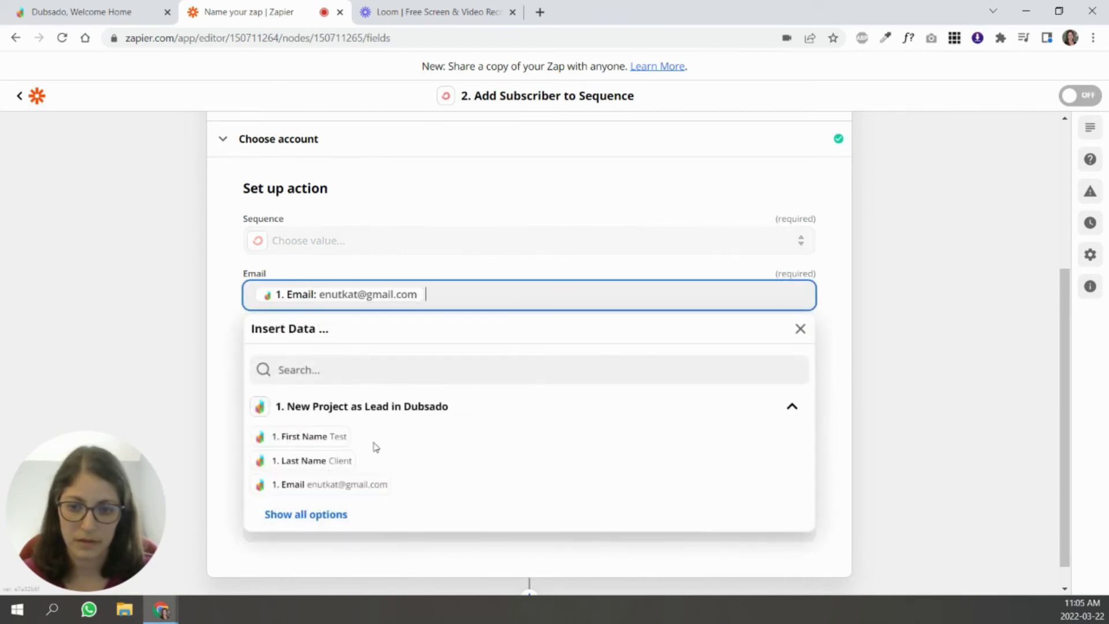
{"action": "left_click", "coordinate": [210, 346]}
{"action": "left_click", "coordinate": [280, 367]}
{"action": "left_click", "coordinate": [297, 511]}
{"action": "left_click", "coordinate": [949, 413]}
{"action": "left_click", "coordinate": [387, 424]}
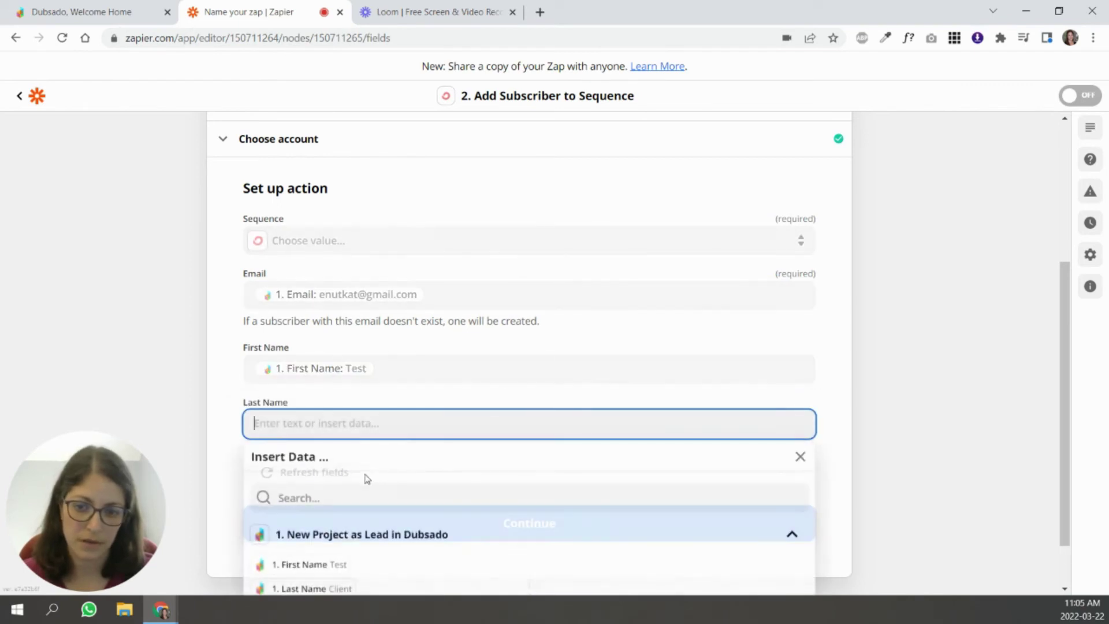
{"action": "left_click", "coordinate": [336, 589]}
{"action": "left_click", "coordinate": [845, 361]}
Step: Proceed to the action test, send the test subscriber to the ConvertKit sequence and finish the Zap setup
{"action": "left_click", "coordinate": [558, 495]}
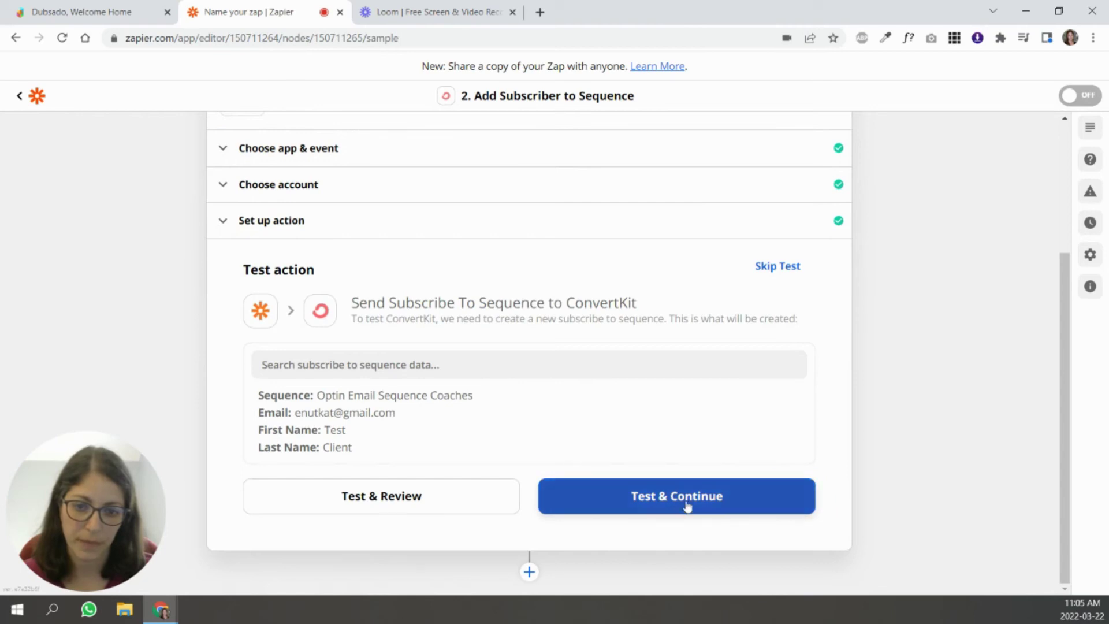
{"action": "left_click", "coordinate": [705, 506]}
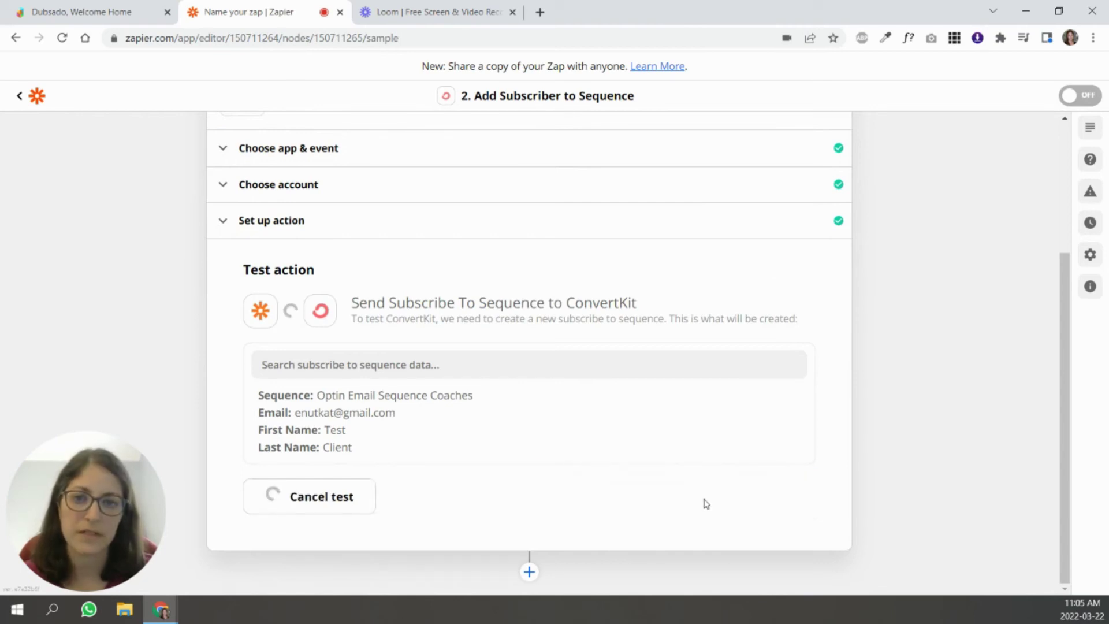
{"action": "left_click", "coordinate": [528, 532]}
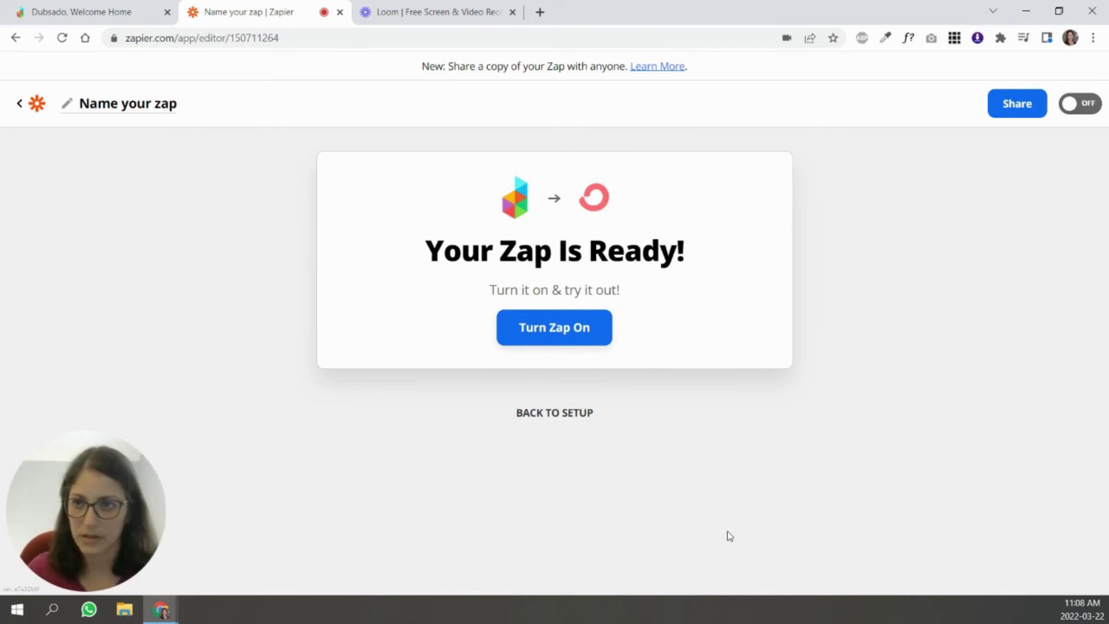
Step: Switch to Dubsado and create a project custom mapped field named Email List Agreement
{"action": "key", "text": "ctrl+shift+Tab"}
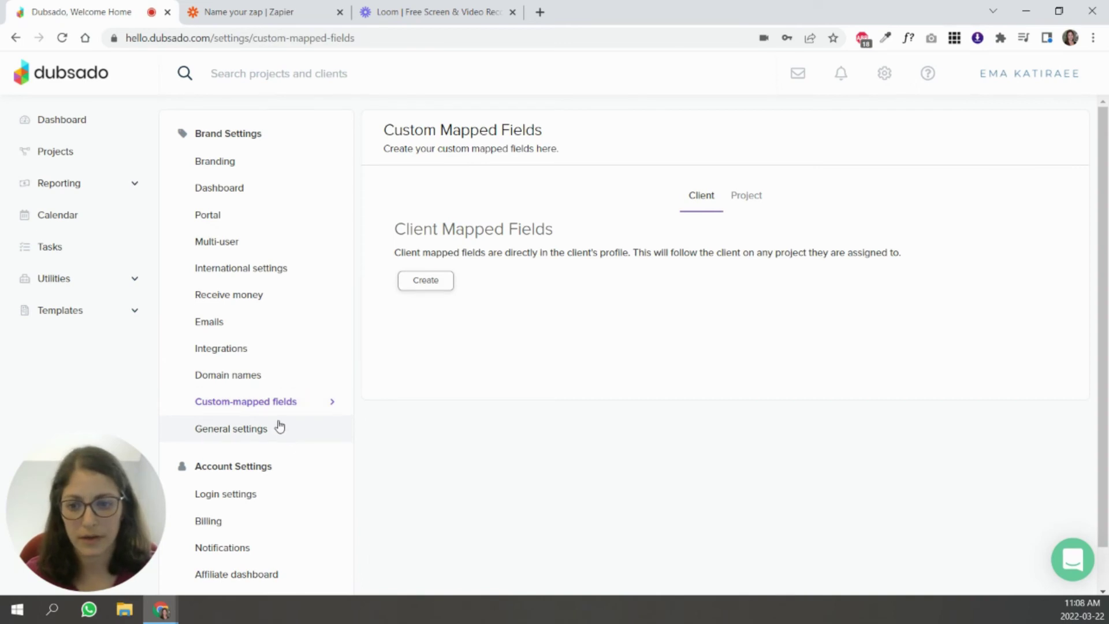
{"action": "left_click", "coordinate": [754, 199]}
{"action": "scroll", "coordinate": [719, 267], "scroll_direction": "down", "scroll_amount": 1}
{"action": "scroll", "coordinate": [719, 267], "scroll_direction": "down", "scroll_amount": 1}
{"action": "left_click", "coordinate": [428, 215]}
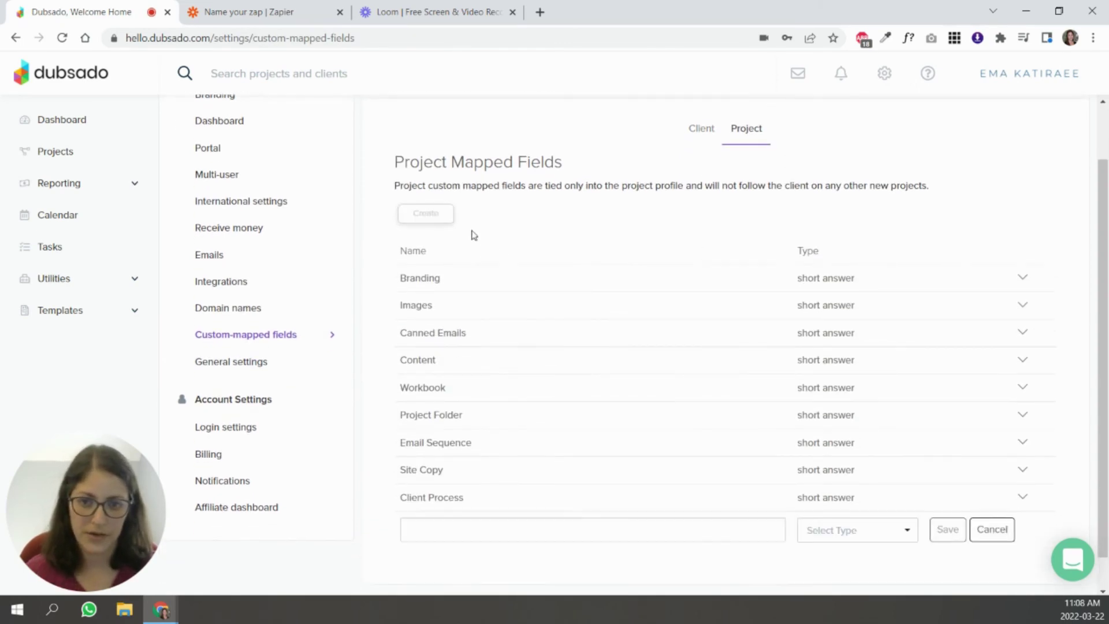
{"action": "left_click", "coordinate": [635, 530]}
{"action": "type", "text": "Email List Agreement"}
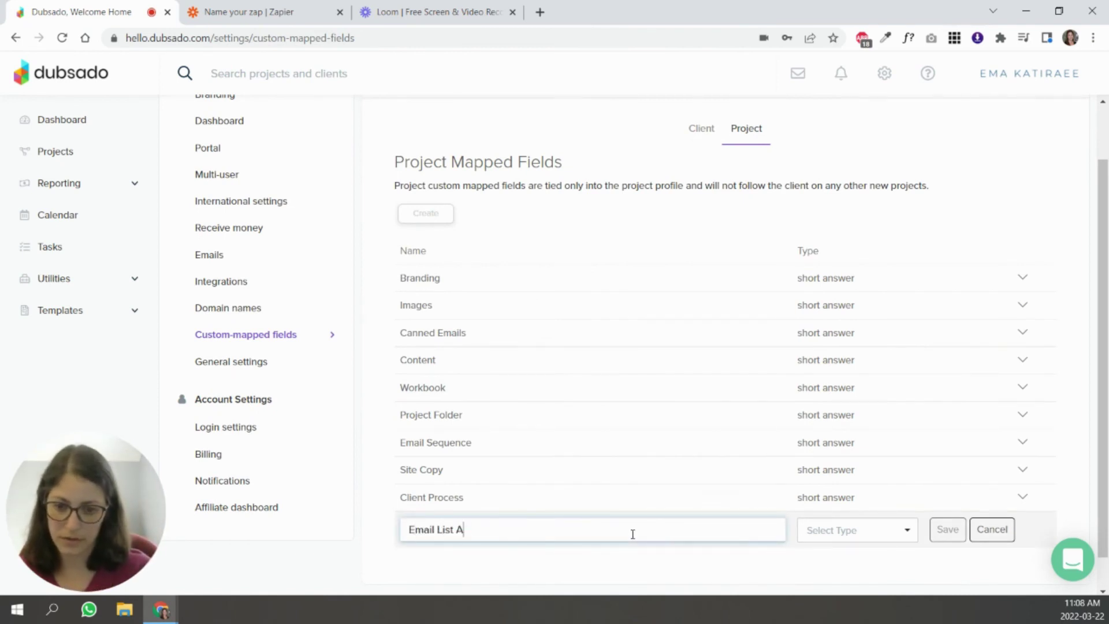
{"action": "left_click", "coordinate": [861, 531]}
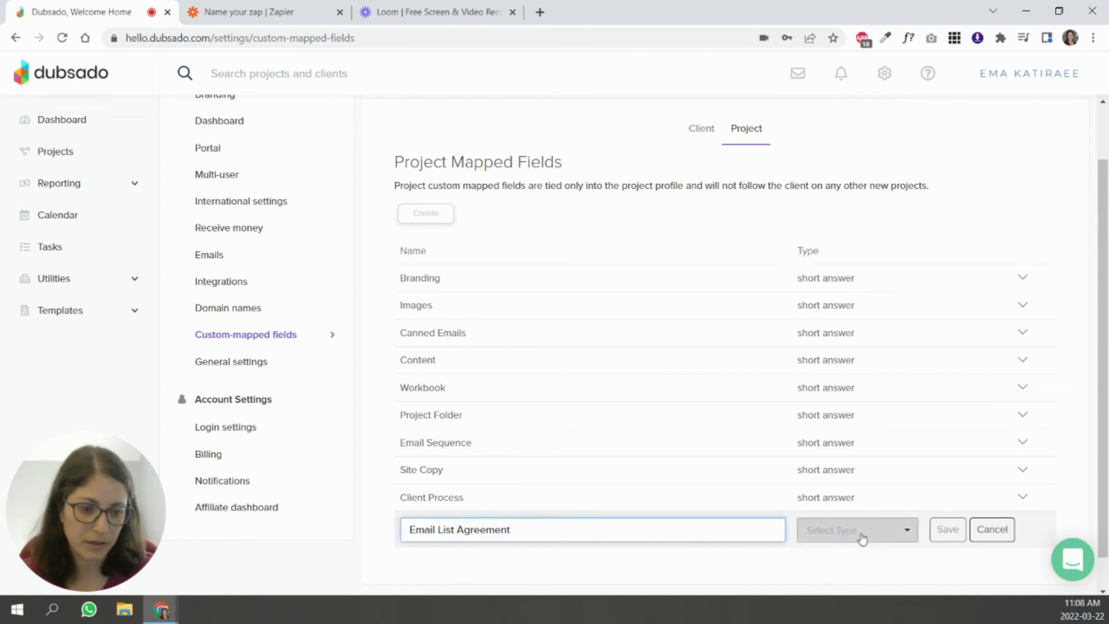
{"action": "left_click", "coordinate": [912, 552]}
{"action": "left_click", "coordinate": [948, 529]}
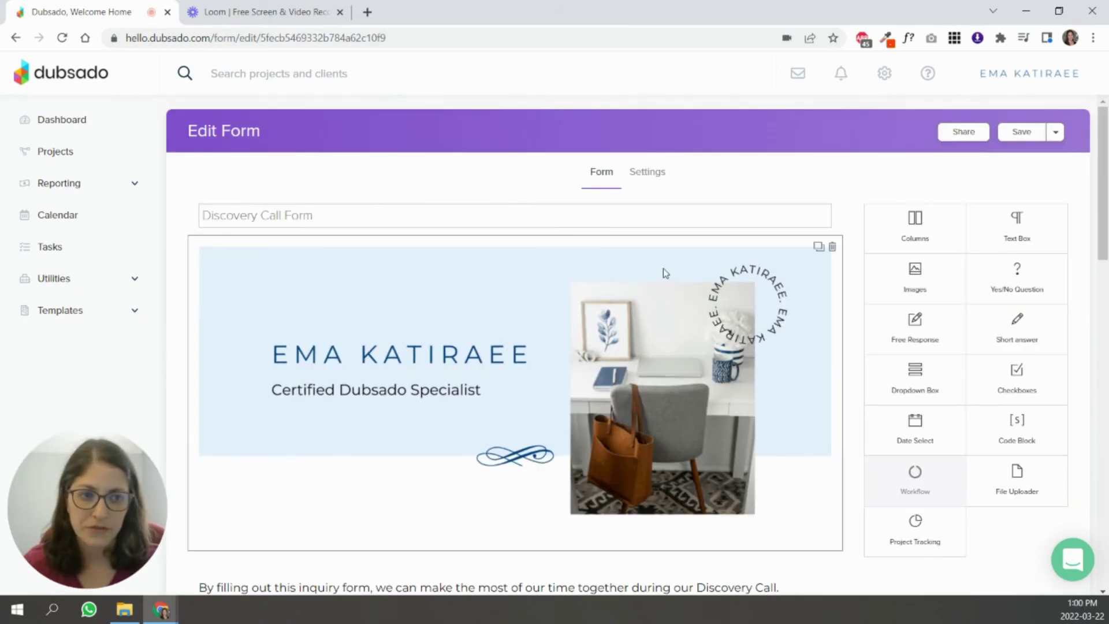
Step: Add a short answer question at the end of the Discovery Call Form, below the THANK YOU! banner
{"action": "scroll", "coordinate": [589, 322], "scroll_direction": "down", "scroll_amount": 2}
{"action": "scroll", "coordinate": [588, 321], "scroll_direction": "down", "scroll_amount": 15}
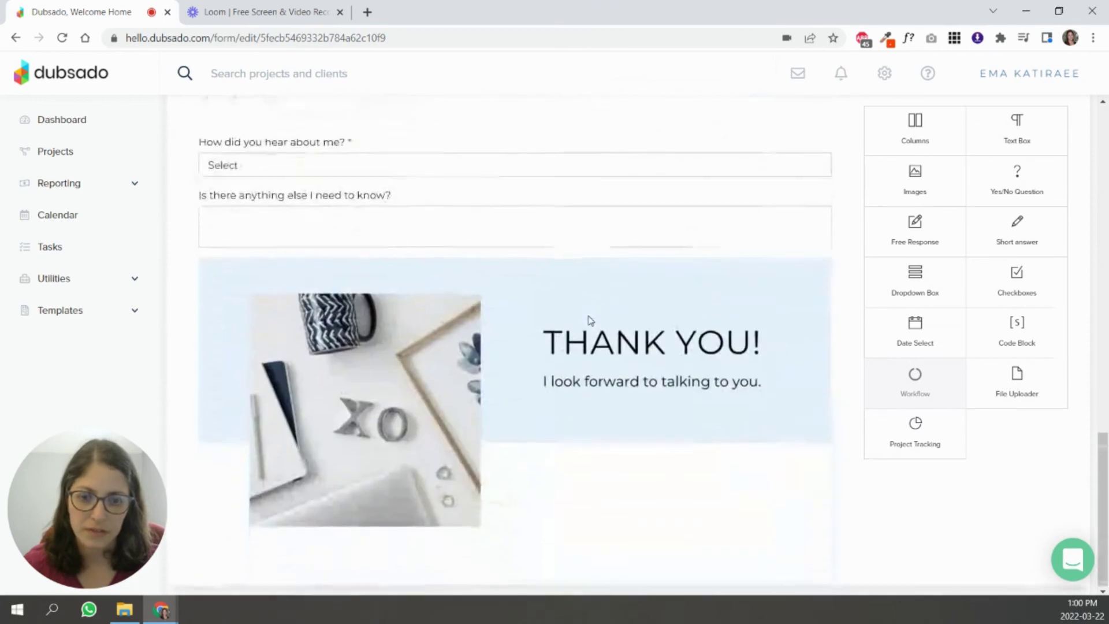
{"action": "left_click_drag", "start_coordinate": [1015, 237], "coordinate": [352, 545]}
{"action": "scroll", "coordinate": [404, 537], "scroll_direction": "down", "scroll_amount": 1}
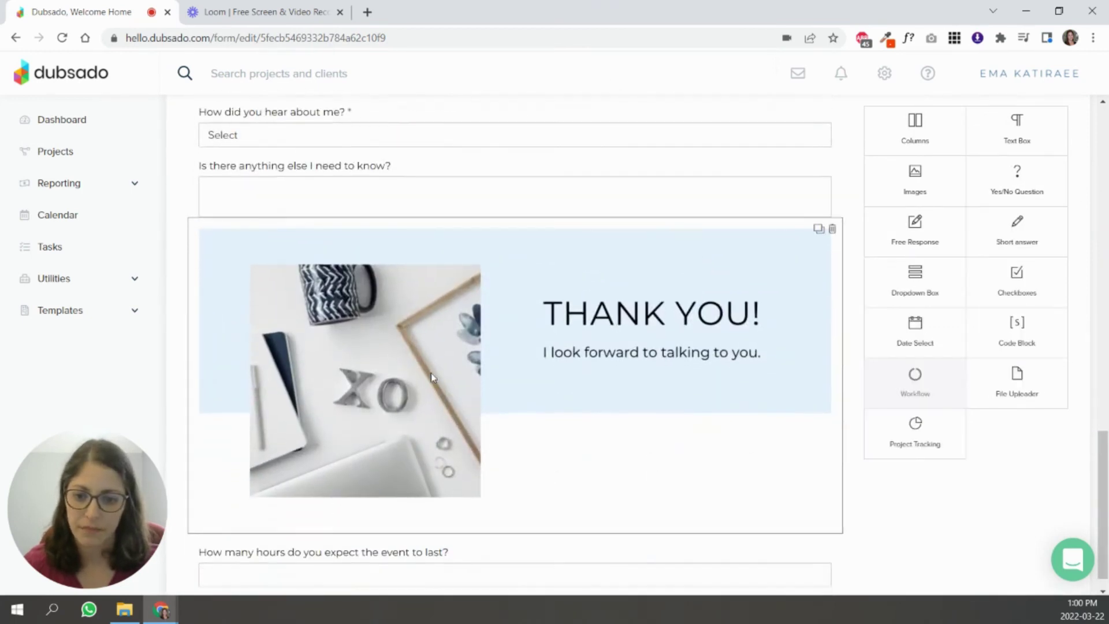
Step: Change the new question to "Would you like to be added to my email list?" and map it to Email List Agreement
{"action": "left_click", "coordinate": [428, 526]}
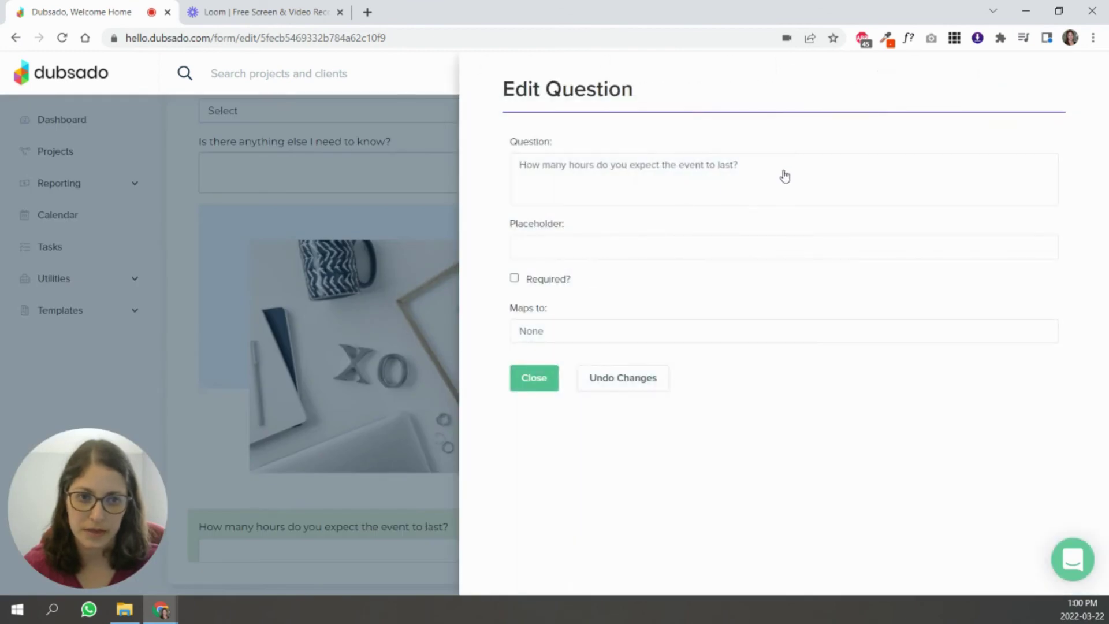
{"action": "left_click_drag", "start_coordinate": [749, 164], "coordinate": [471, 153]}
{"action": "type", "text": "Would you like to be added to my email list?"}
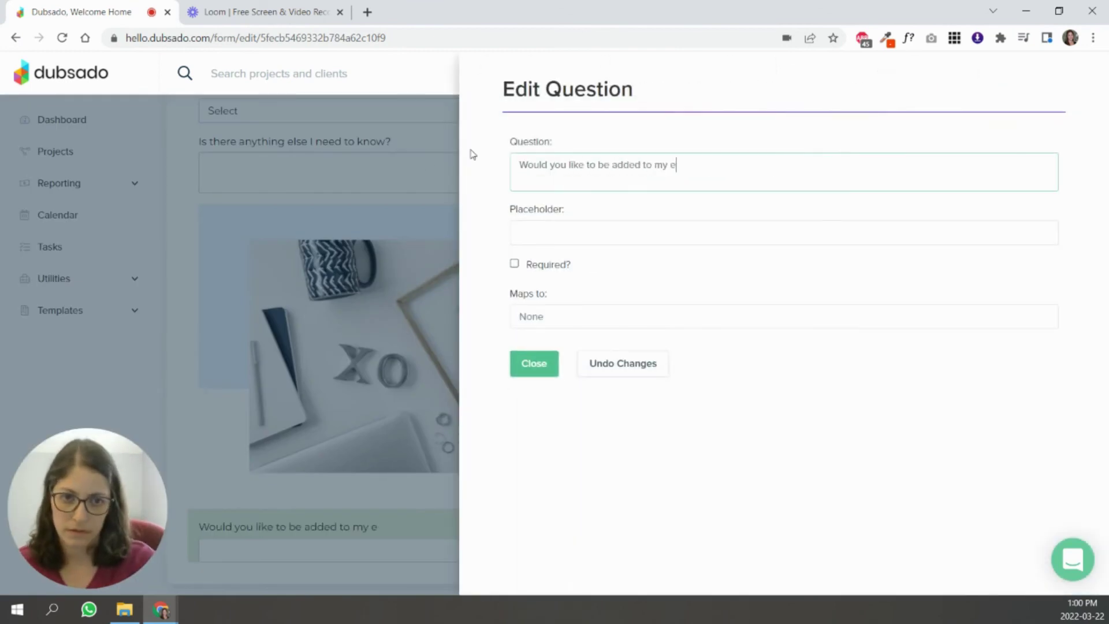
{"action": "left_click", "coordinate": [612, 331]}
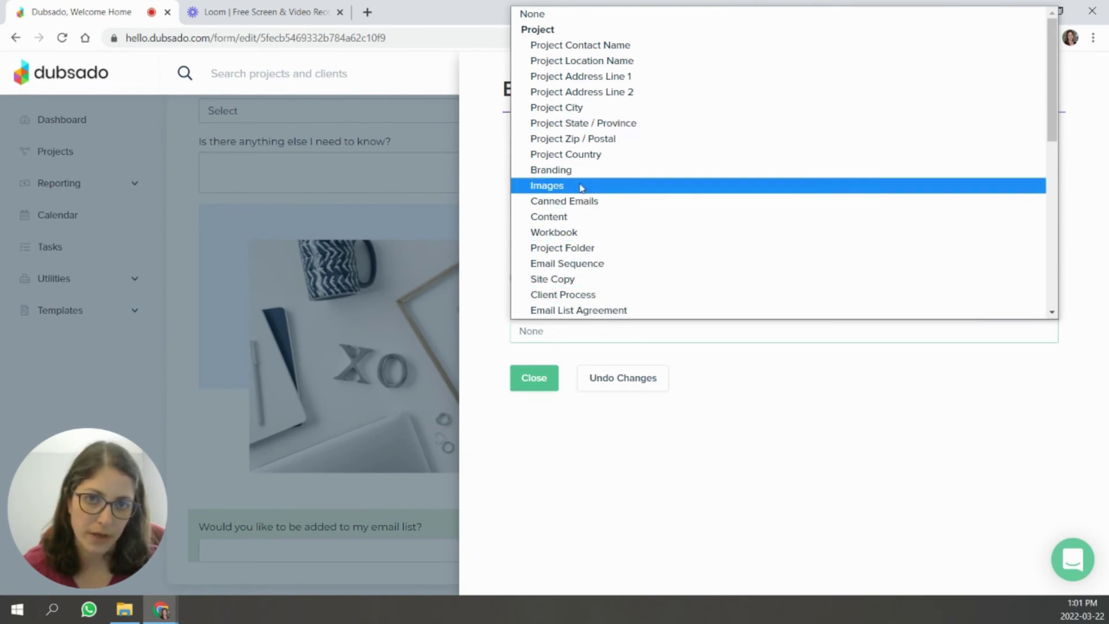
{"action": "left_click", "coordinate": [587, 313]}
{"action": "left_click", "coordinate": [528, 380]}
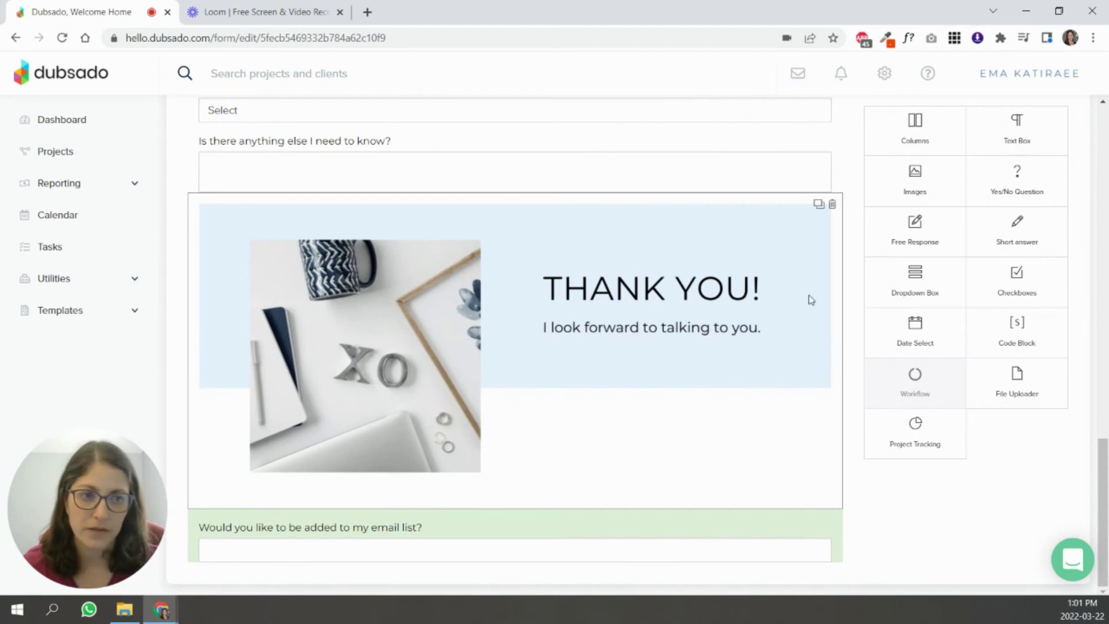
Step: Insert a text box between the THANK YOU! banner and the email list question, and set the question's placeholder to "yes / no"
{"action": "left_click_drag", "start_coordinate": [1026, 131], "coordinate": [349, 518]}
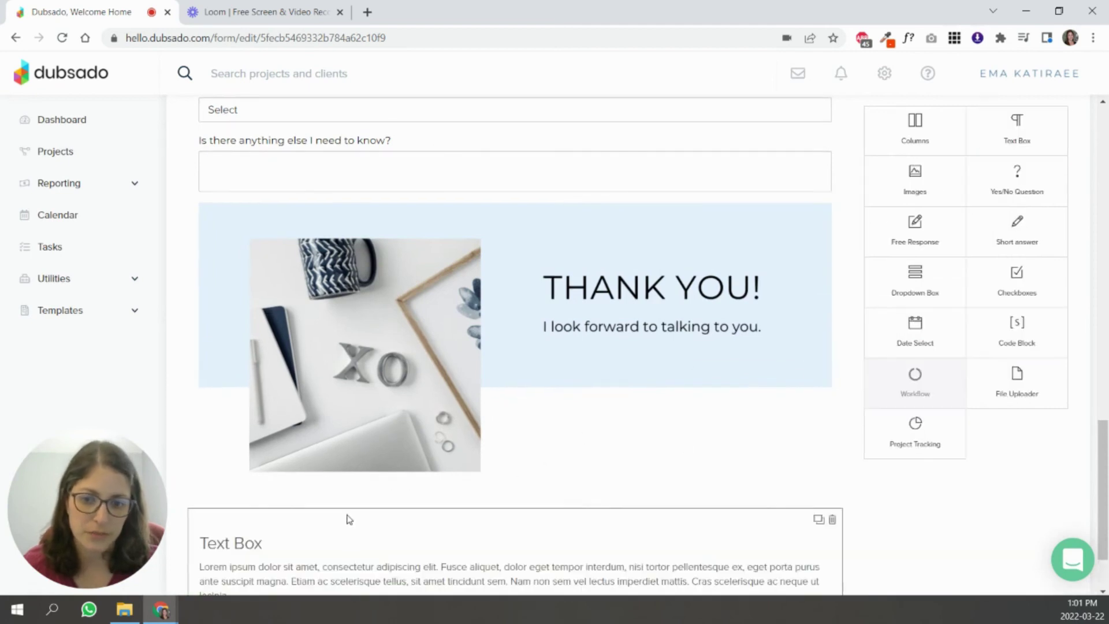
{"action": "scroll", "coordinate": [347, 474], "scroll_direction": "down", "scroll_amount": 2}
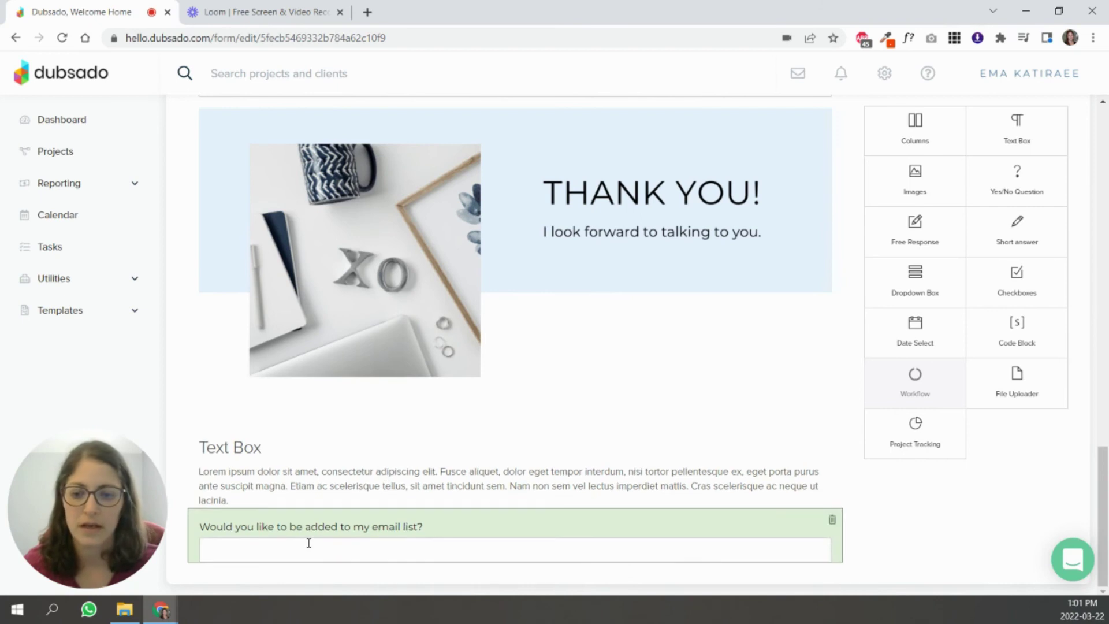
{"action": "left_click", "coordinate": [467, 531]}
{"action": "left_click", "coordinate": [557, 244]}
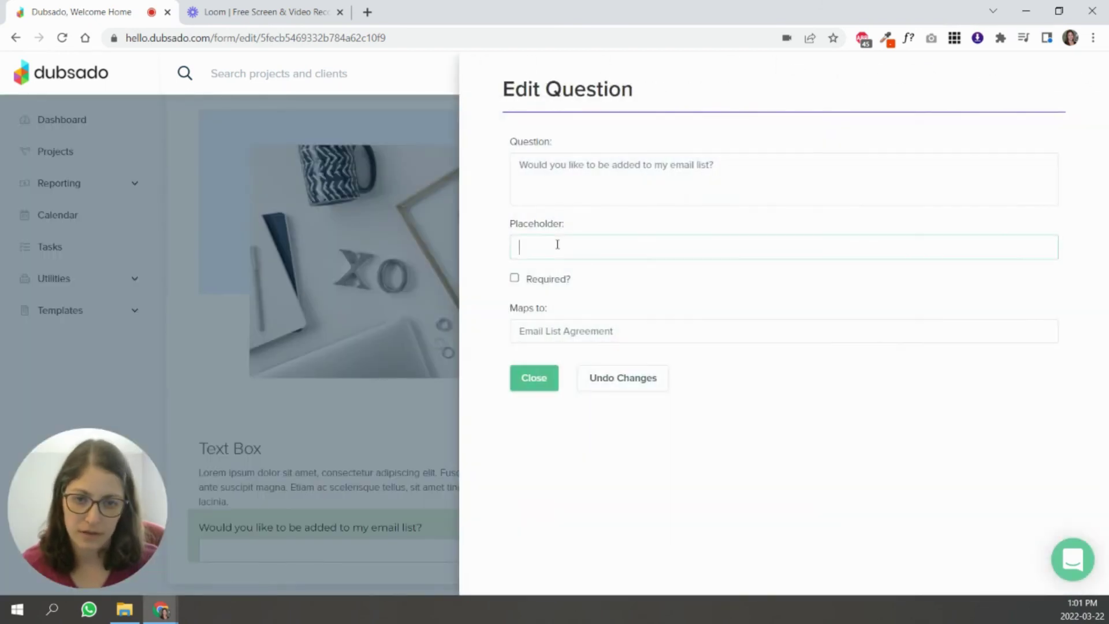
{"action": "type", "text": "yes / no"}
{"action": "key", "text": "BackSpace"}
{"action": "type", "text": "o"}
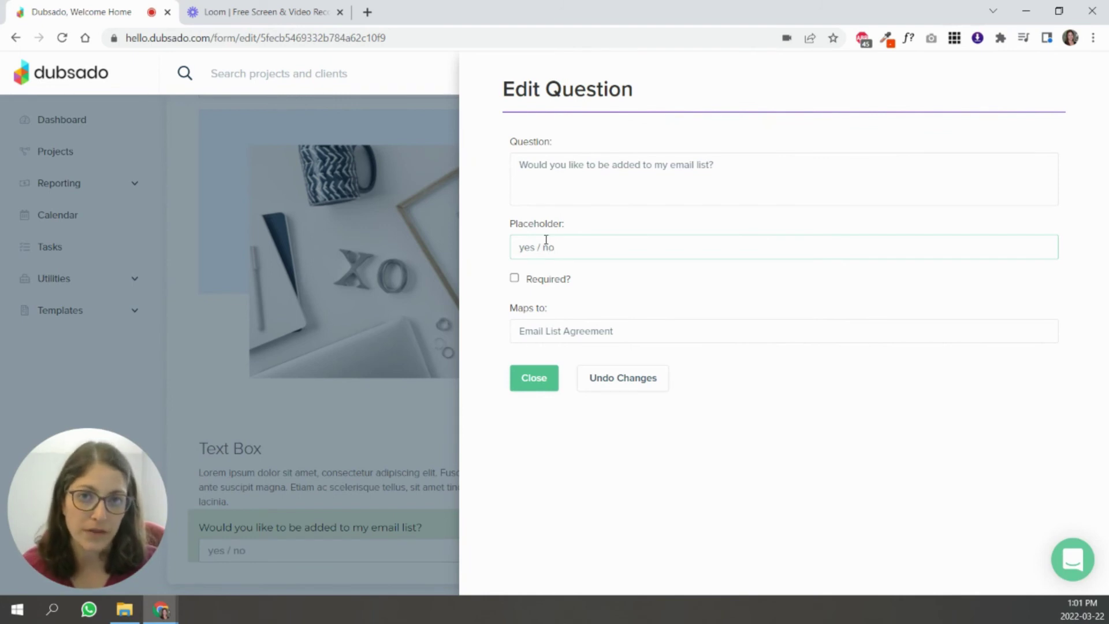
{"action": "left_click", "coordinate": [529, 383]}
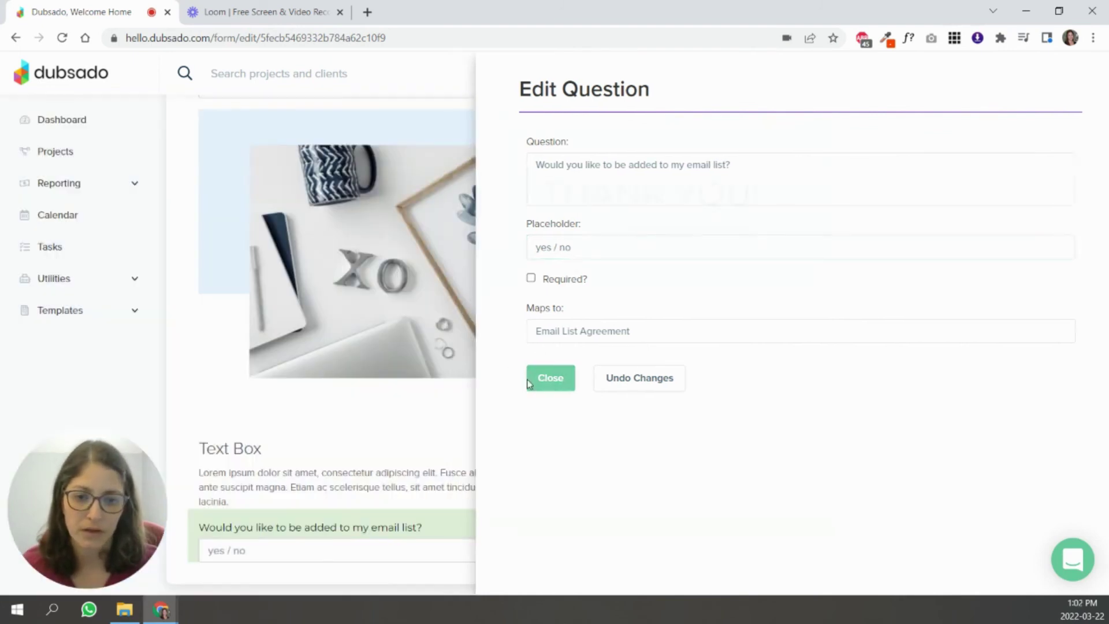
{"action": "scroll", "coordinate": [648, 427], "scroll_direction": "up", "scroll_amount": 20}
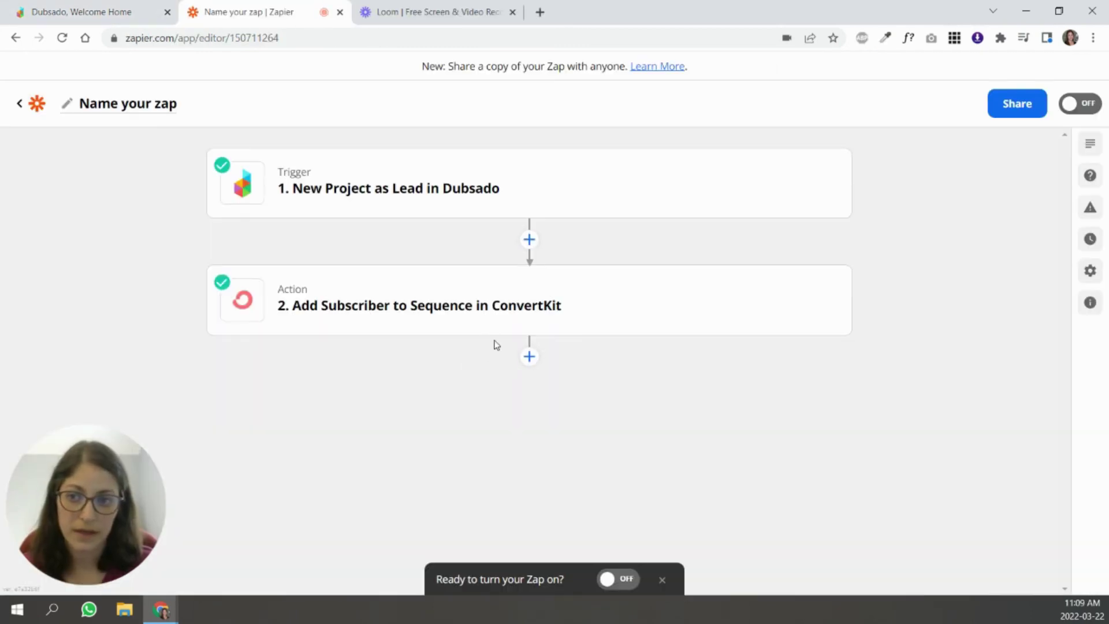
Step: Add a filter between the Dubsado trigger and the ConvertKit action, based on the project mapped field Email List Agreement
{"action": "left_click", "coordinate": [530, 239]}
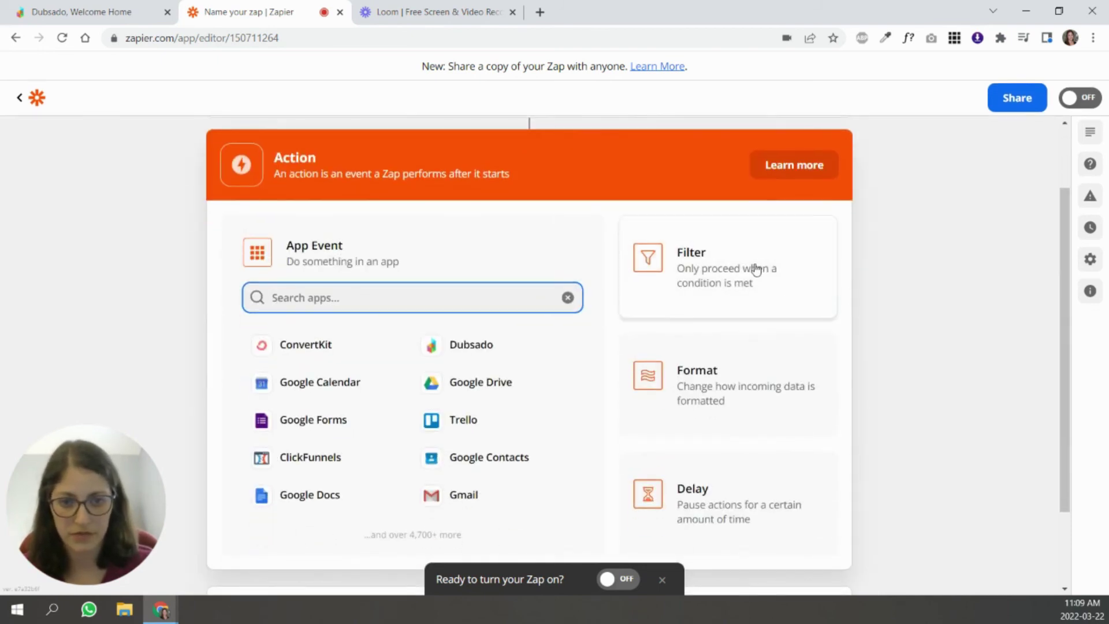
{"action": "left_click", "coordinate": [753, 271]}
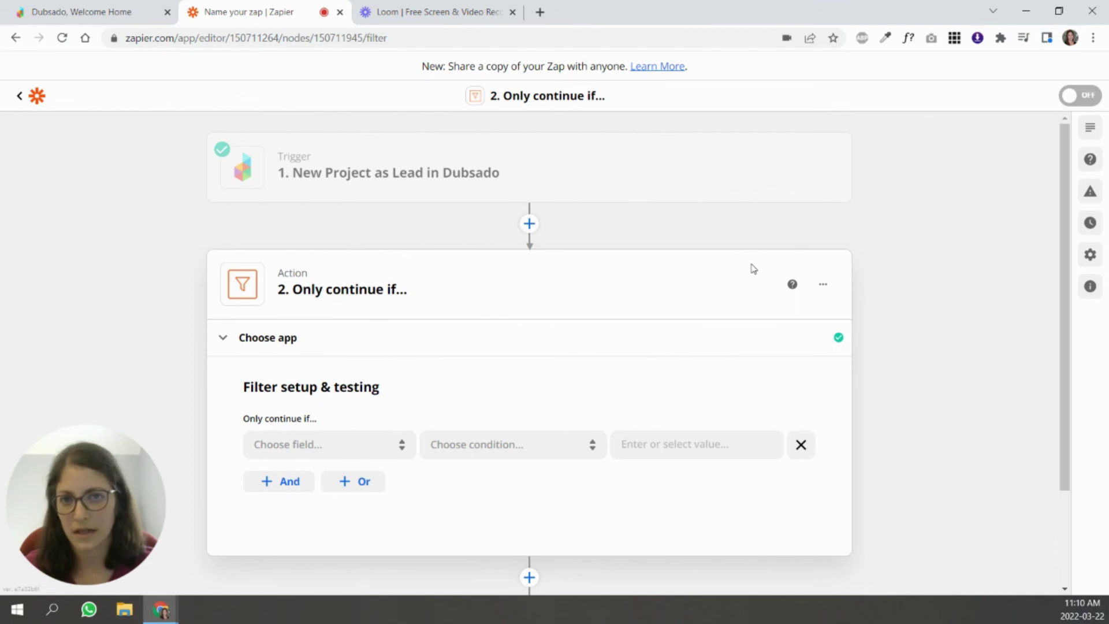
{"action": "left_click", "coordinate": [347, 444]}
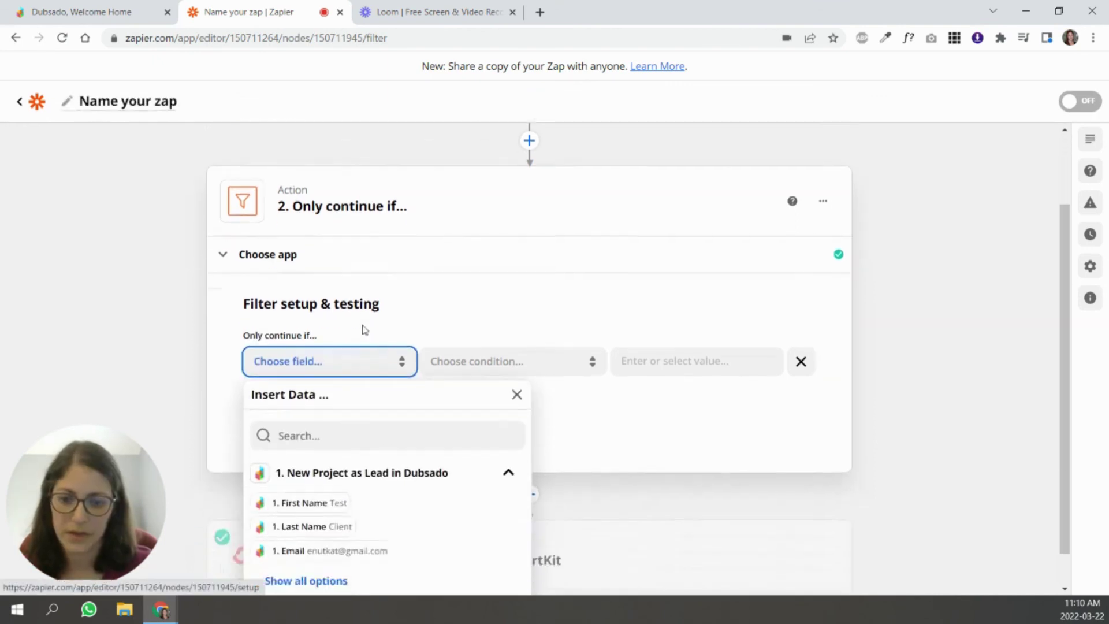
{"action": "left_click", "coordinate": [312, 543]}
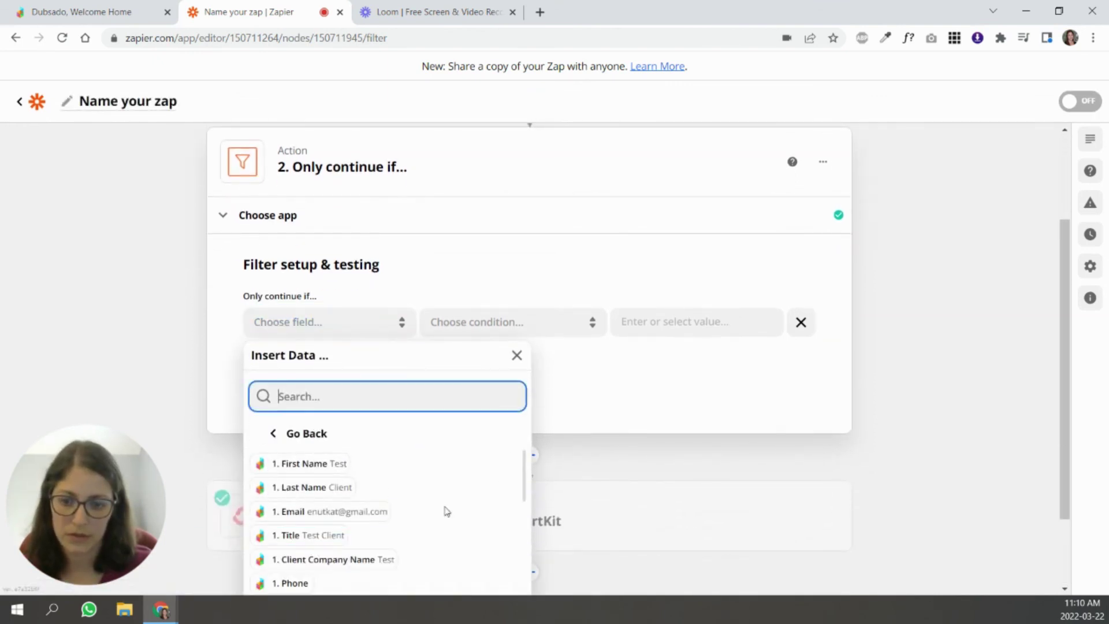
{"action": "scroll", "coordinate": [528, 479], "scroll_direction": "down", "scroll_amount": 1}
{"action": "scroll", "coordinate": [527, 479], "scroll_direction": "down", "scroll_amount": 10}
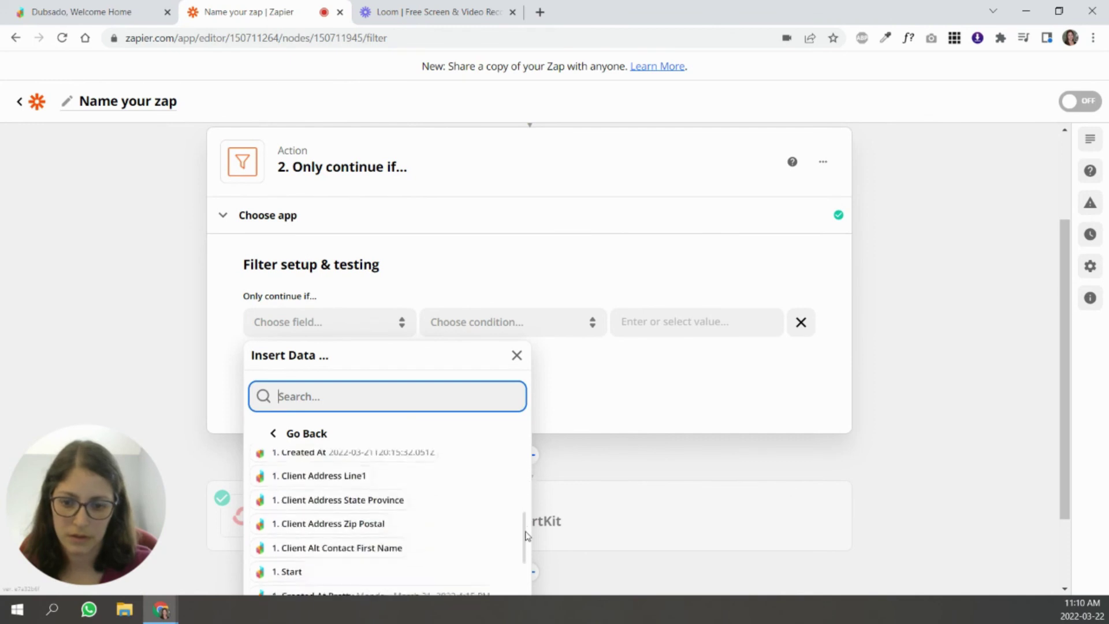
{"action": "scroll", "coordinate": [477, 439], "scroll_direction": "down", "scroll_amount": 8}
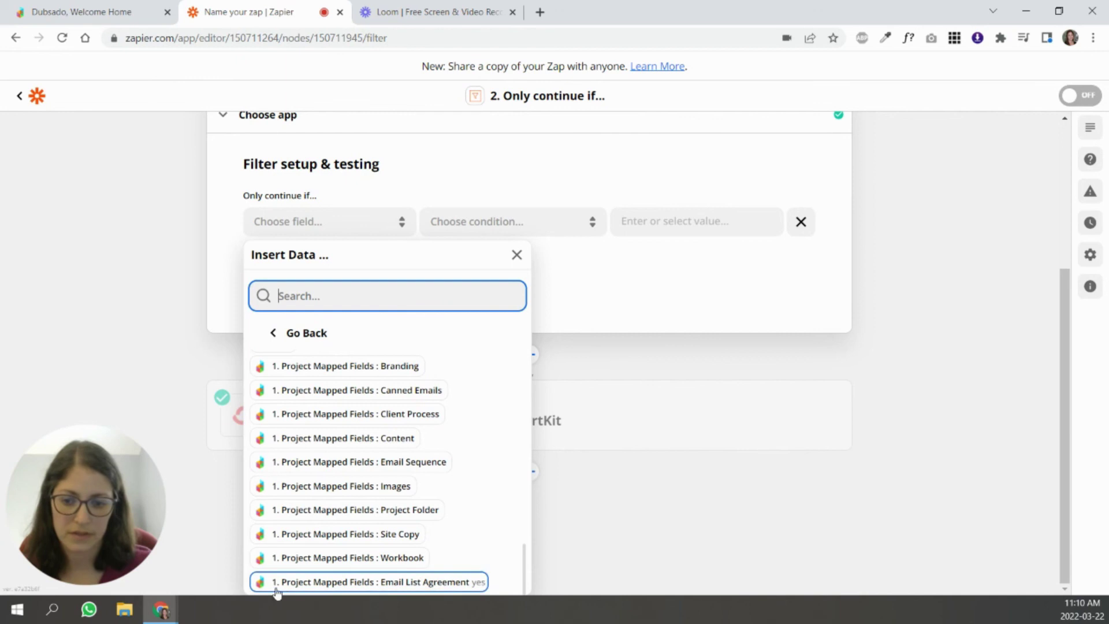
{"action": "left_click", "coordinate": [309, 588]}
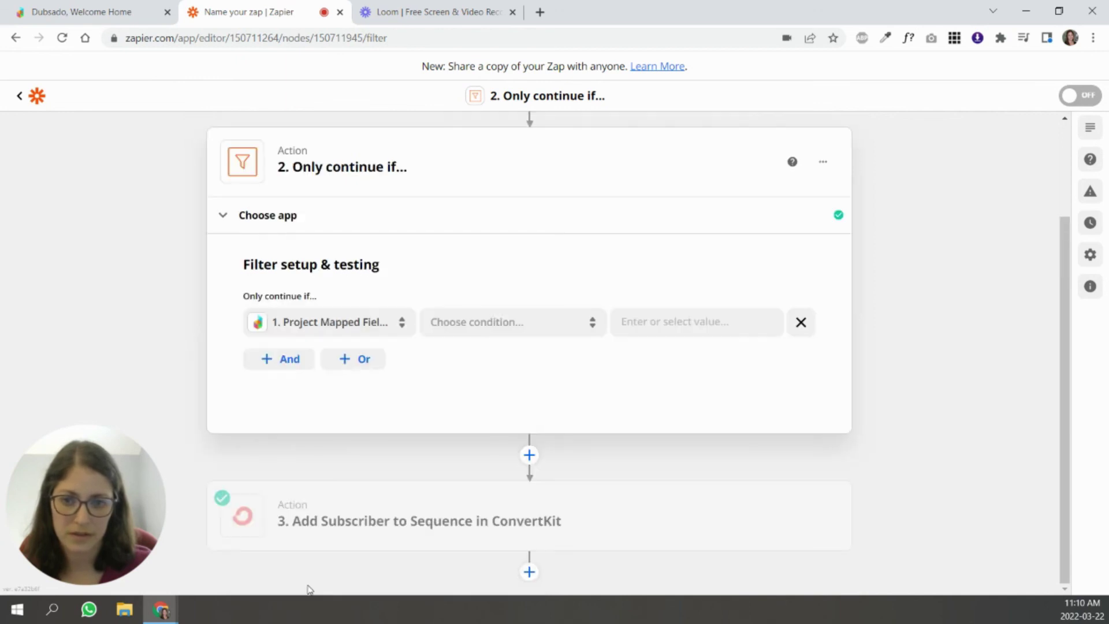
Step: Set the filter to continue only if the chosen field's text contains "yes"
{"action": "left_click", "coordinate": [495, 329]}
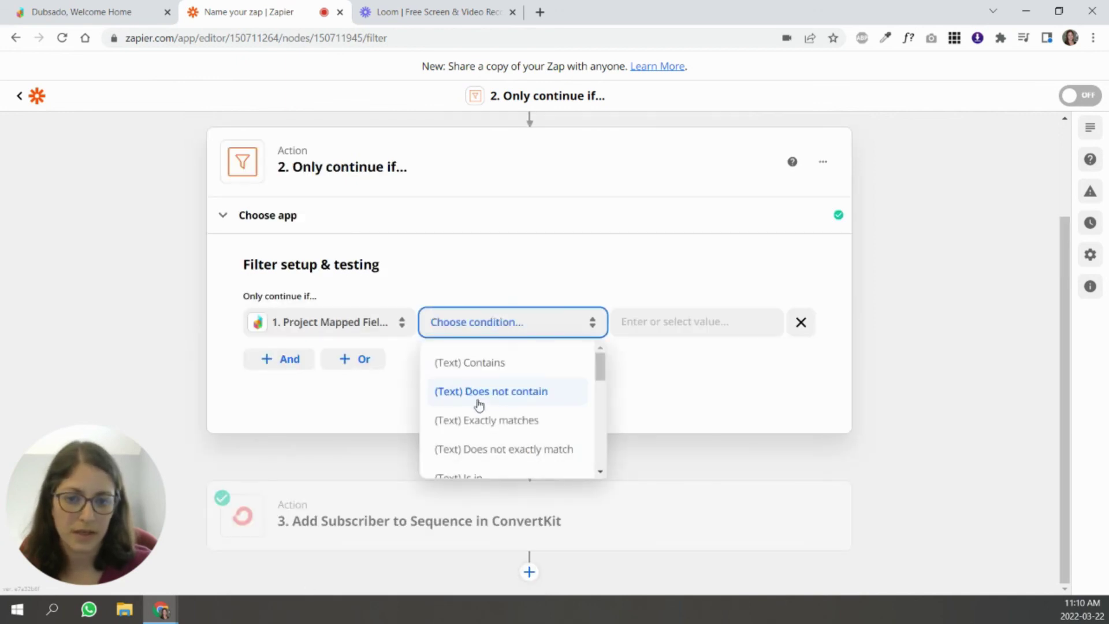
{"action": "left_click", "coordinate": [488, 371]}
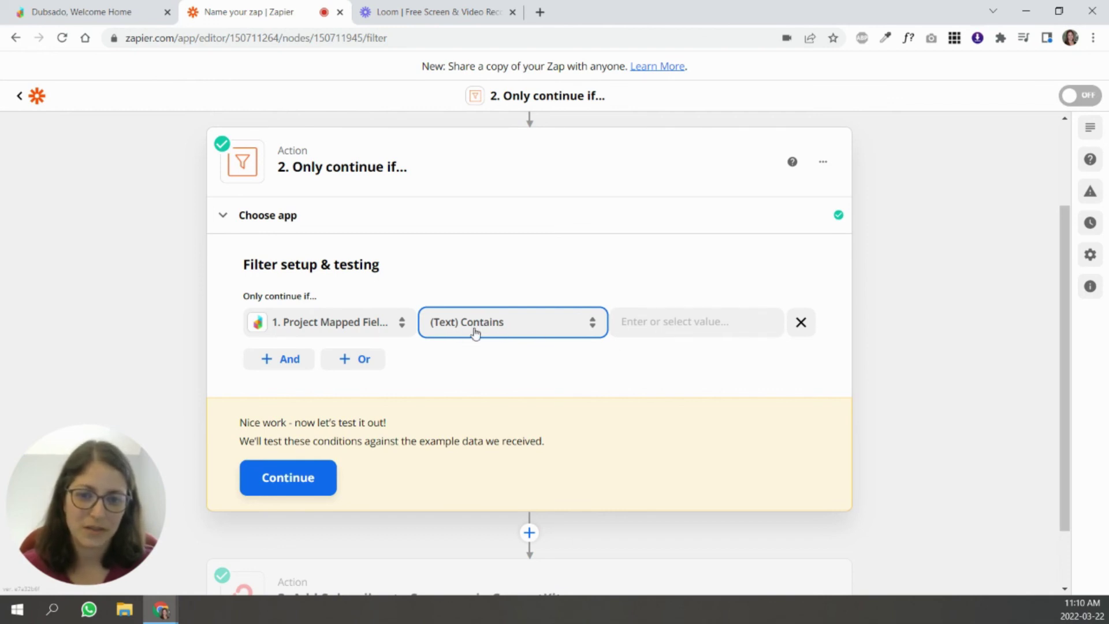
{"action": "left_click", "coordinate": [667, 327]}
{"action": "type", "text": "yes"}
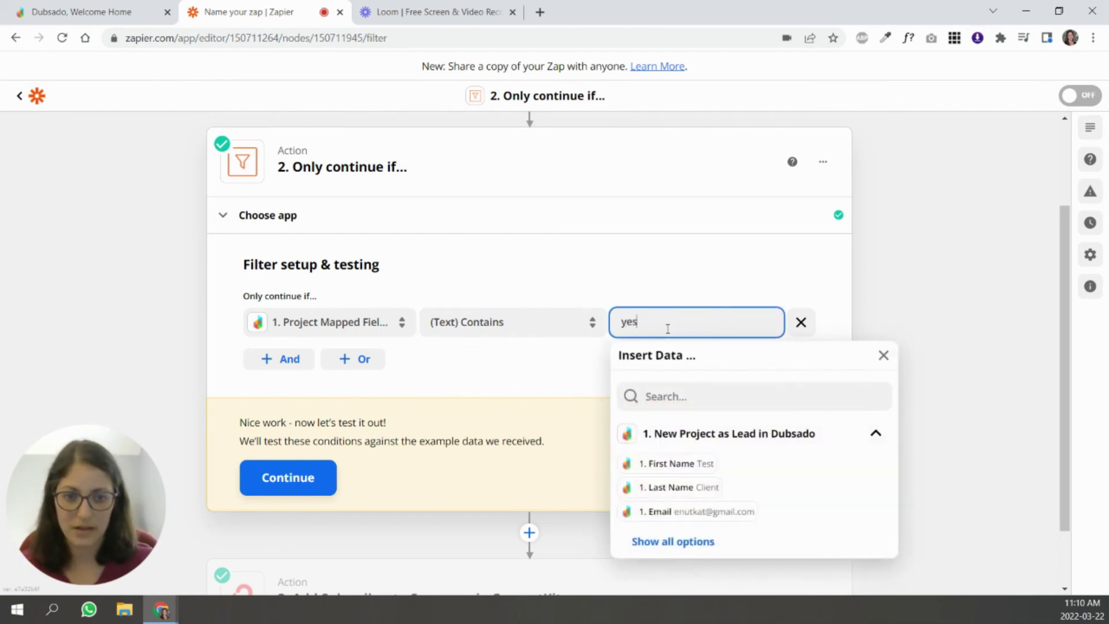
{"action": "left_click", "coordinate": [654, 292]}
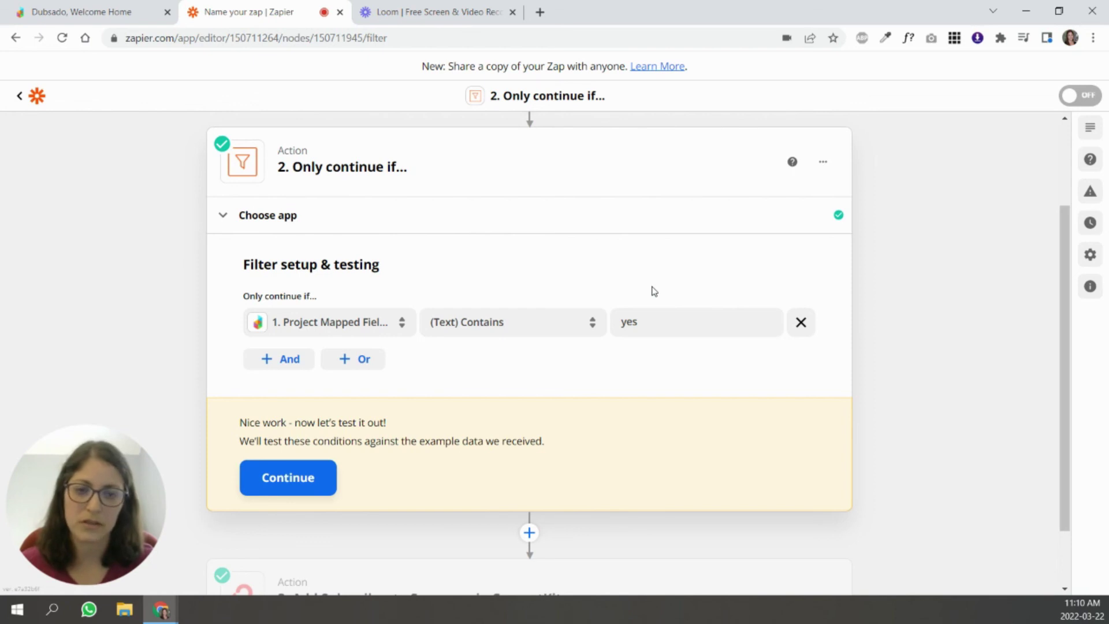
Step: Test the filter against the sample lead data and review the outcome with the ConvertKit action that follows
{"action": "left_click", "coordinate": [311, 480]}
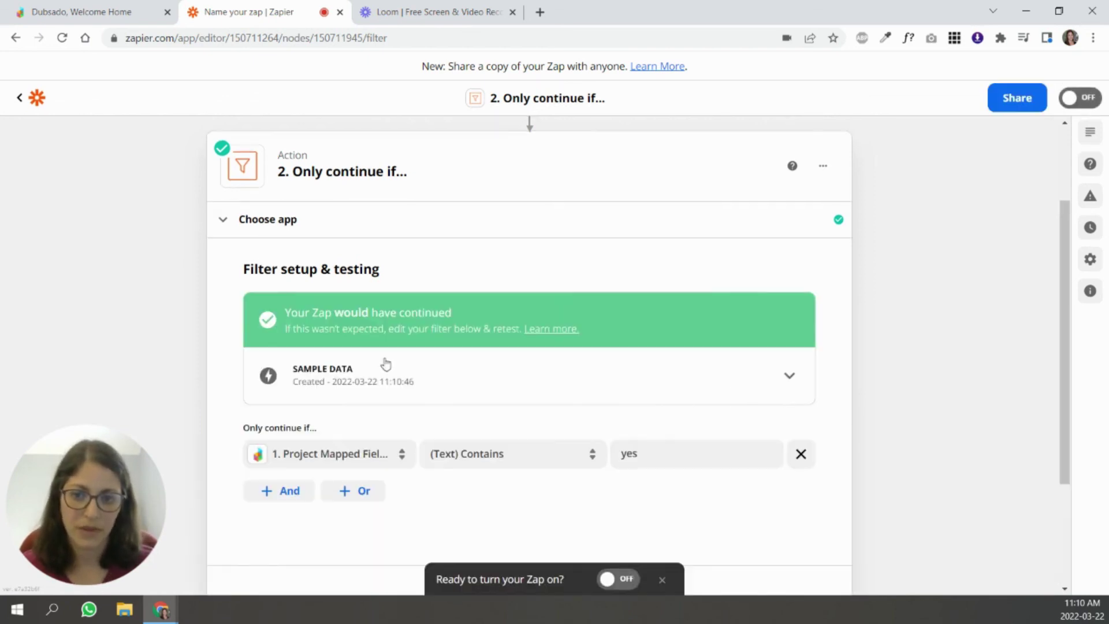
{"action": "scroll", "coordinate": [618, 333], "scroll_direction": "down", "scroll_amount": 3}
{"action": "mouse_move", "coordinate": [377, 508]}
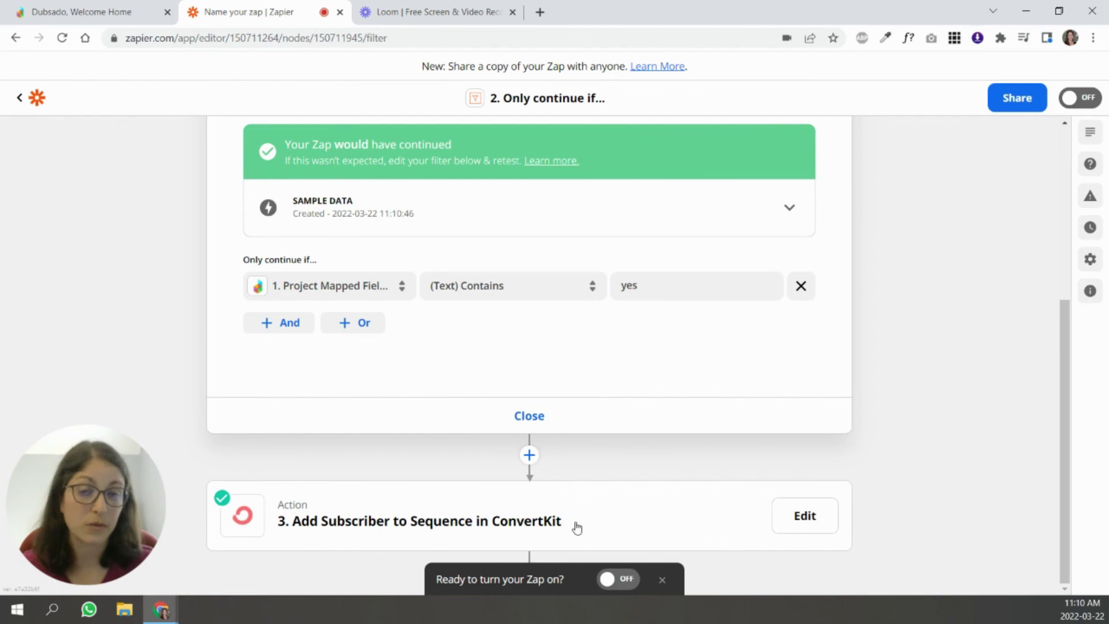
{"action": "scroll", "coordinate": [585, 504], "scroll_direction": "up", "scroll_amount": 5}
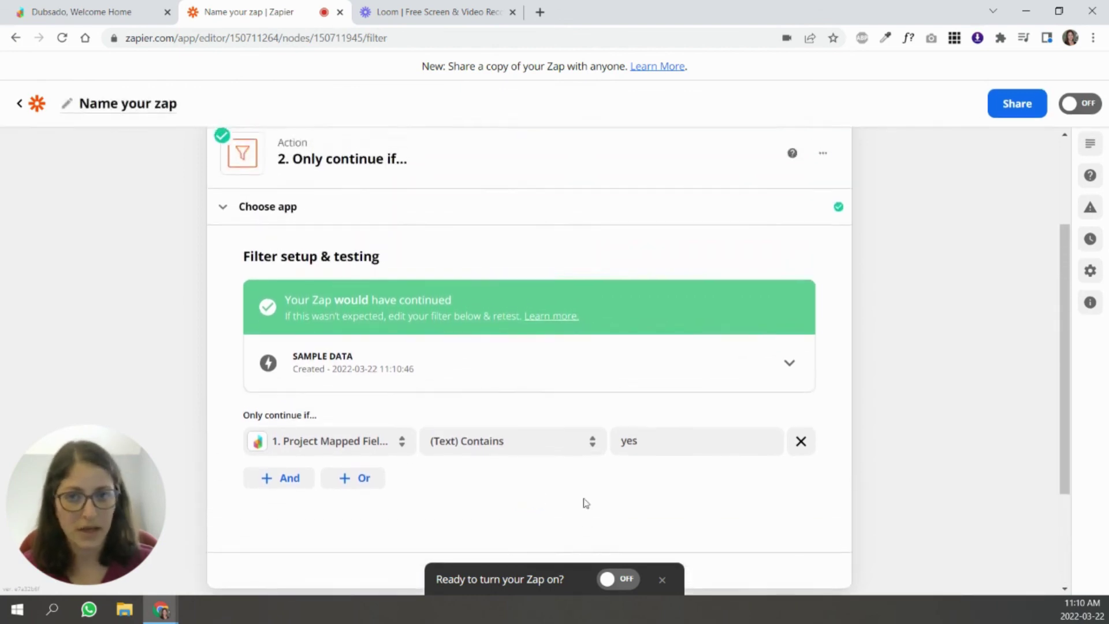